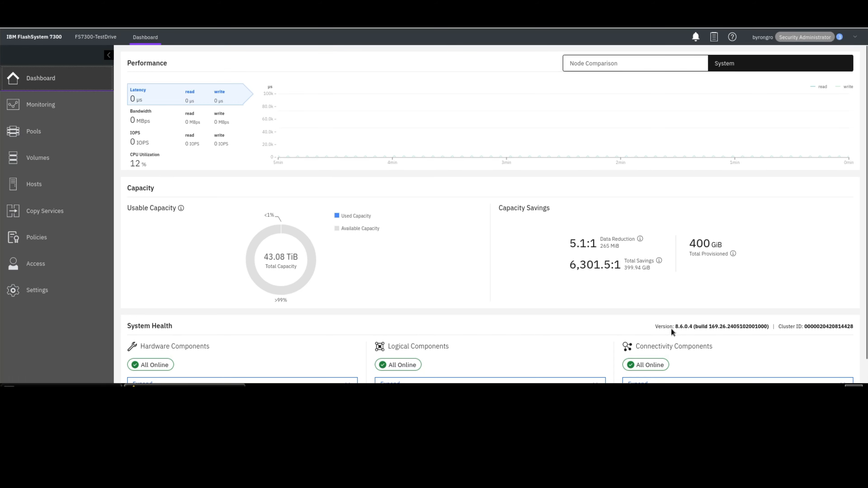
# - Review the system version and the SV2-1 partnership's remote copy consistency group, then return to the dashboard
pyautogui.moveTo(675, 326); pyautogui.dragTo(696, 326)
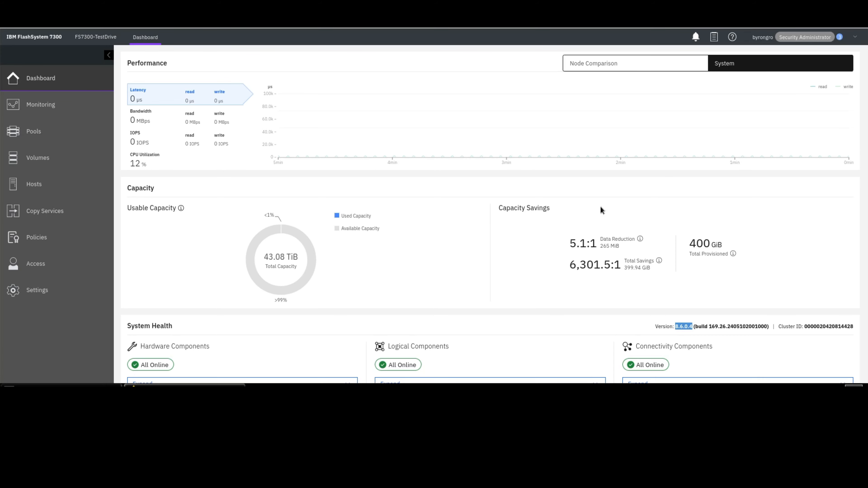
pyautogui.click(70, 214)
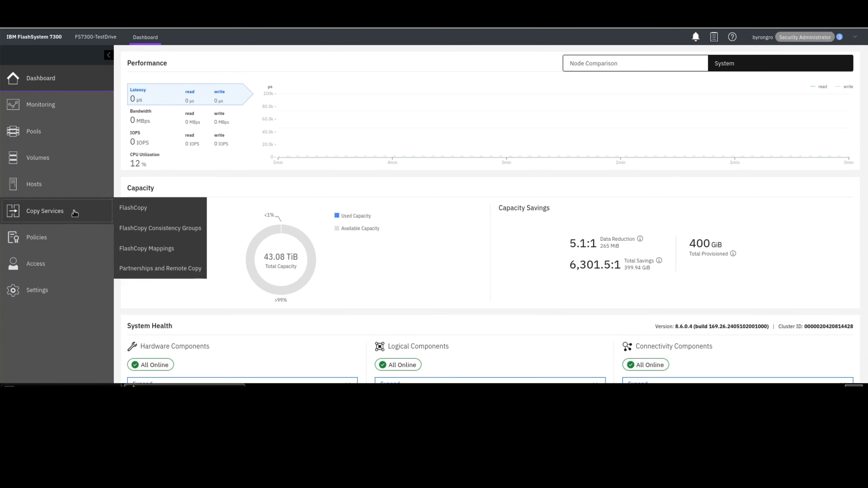
pyautogui.click(139, 269)
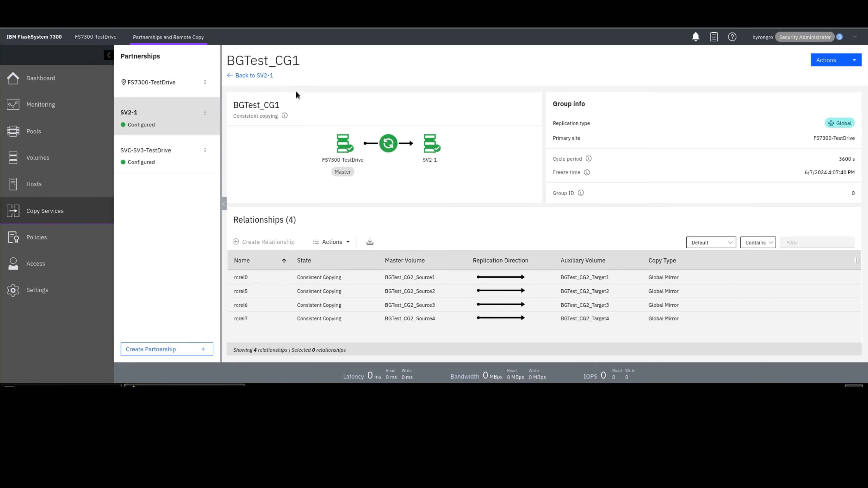
pyautogui.click(266, 76)
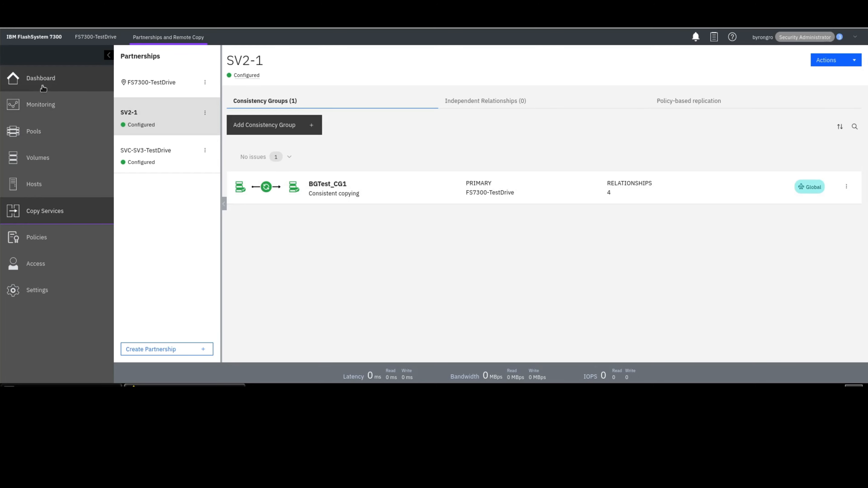
pyautogui.click(41, 78)
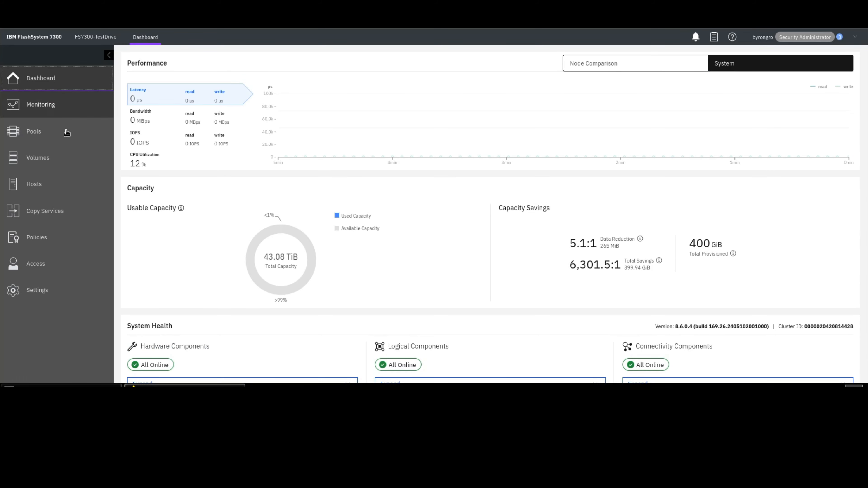
# - Open the SV2-1 partnership's properties, review its link bandwidth and certificate, and close without changes
pyautogui.click(79, 219)
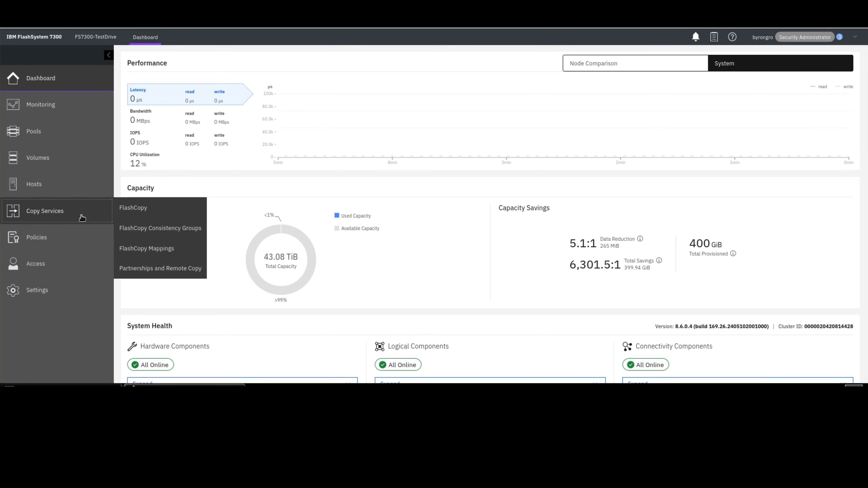
pyautogui.click(171, 274)
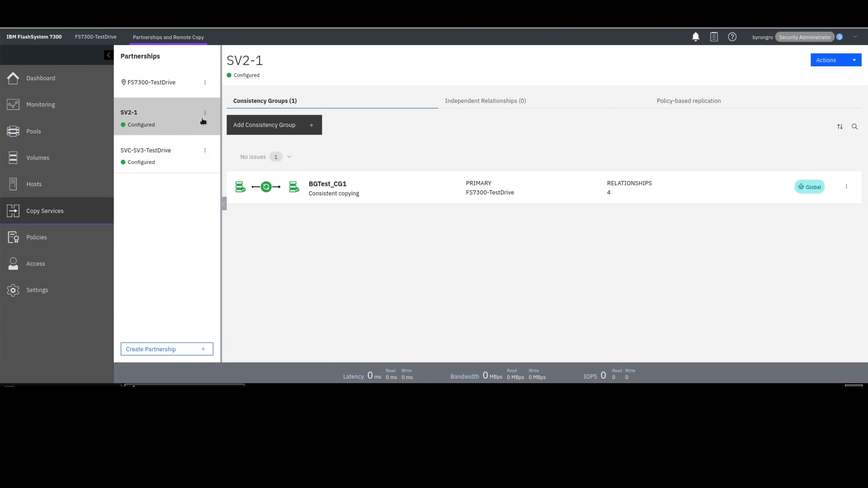
pyautogui.click(205, 113)
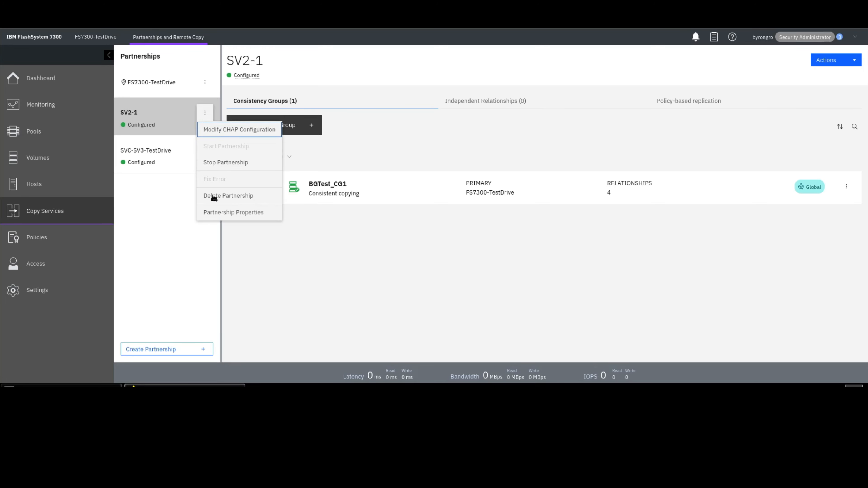
pyautogui.click(242, 218)
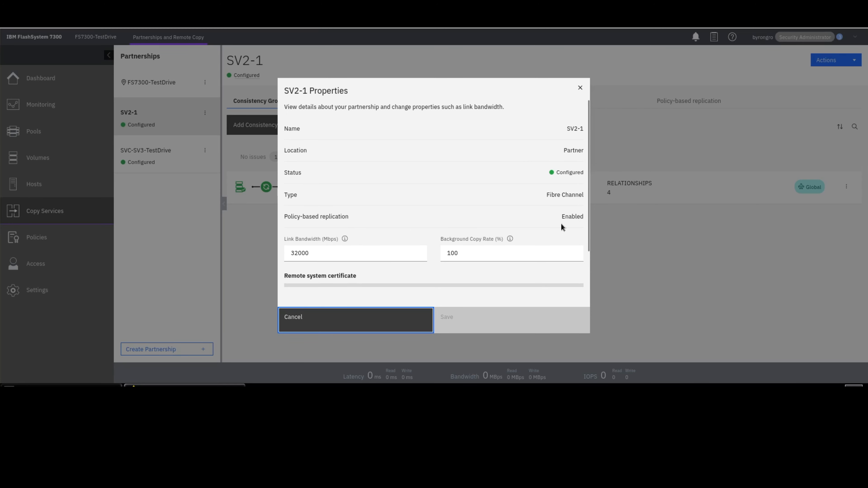
pyautogui.scroll(-2, 561, 223)
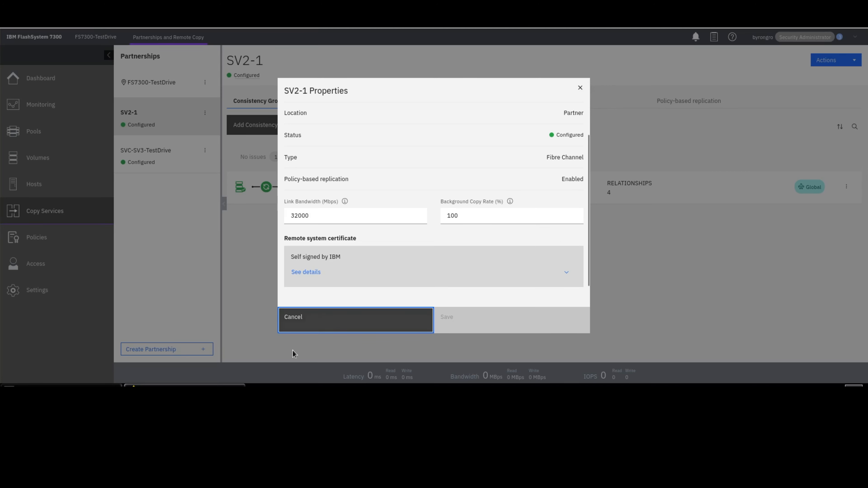
pyautogui.click(350, 327)
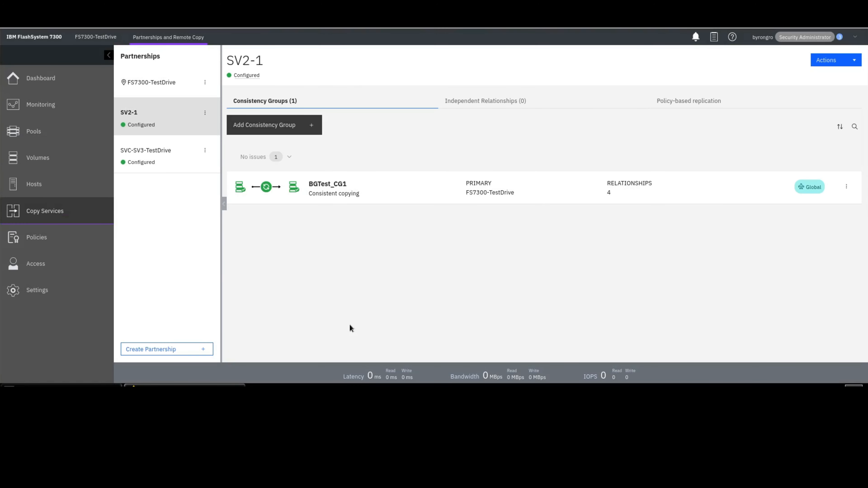
# - Review the StandardPool storage pool's capacity and provisioning policy
pyautogui.click(55, 137)
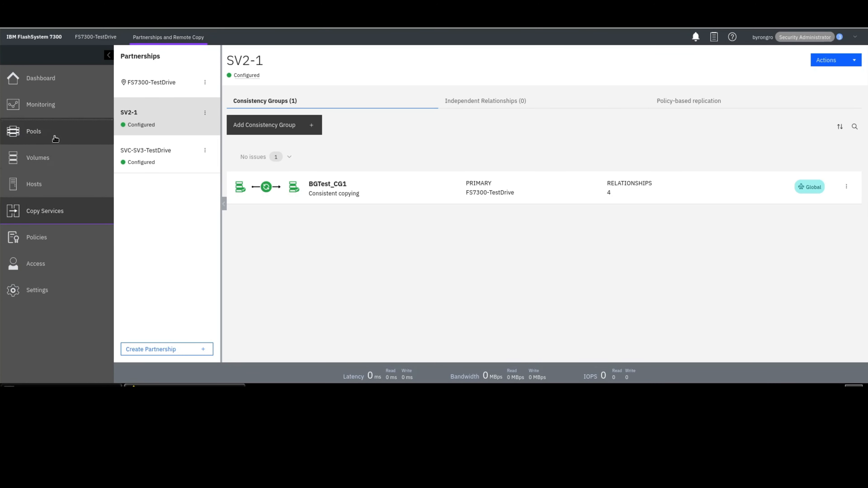
pyautogui.click(131, 134)
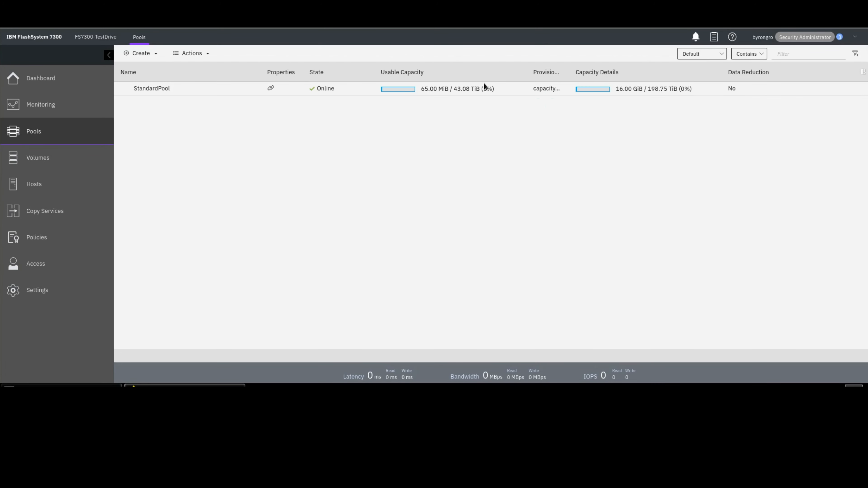
pyautogui.click(539, 90)
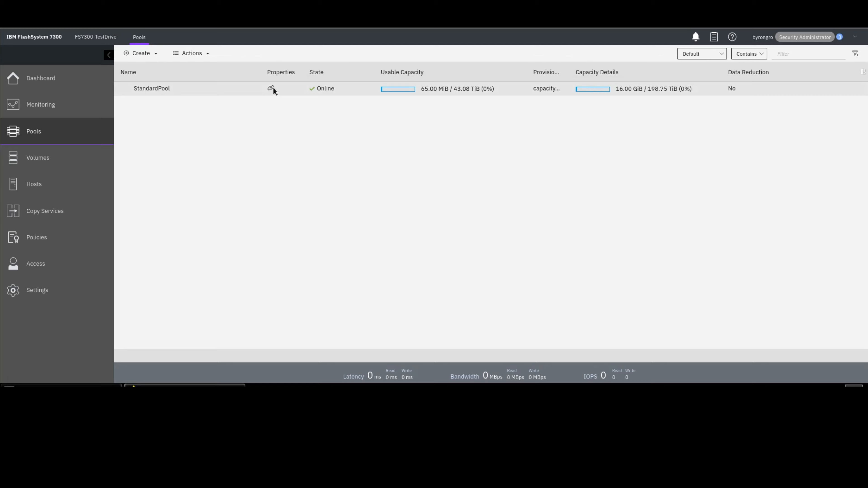
pyautogui.moveTo(271, 88)
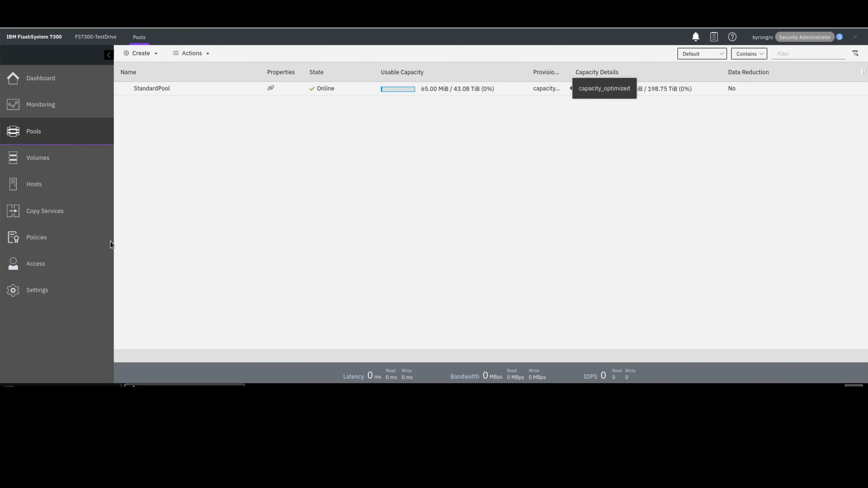
# - Inspect the details of the Async5 and Async60 replication policies
pyautogui.click(41, 241)
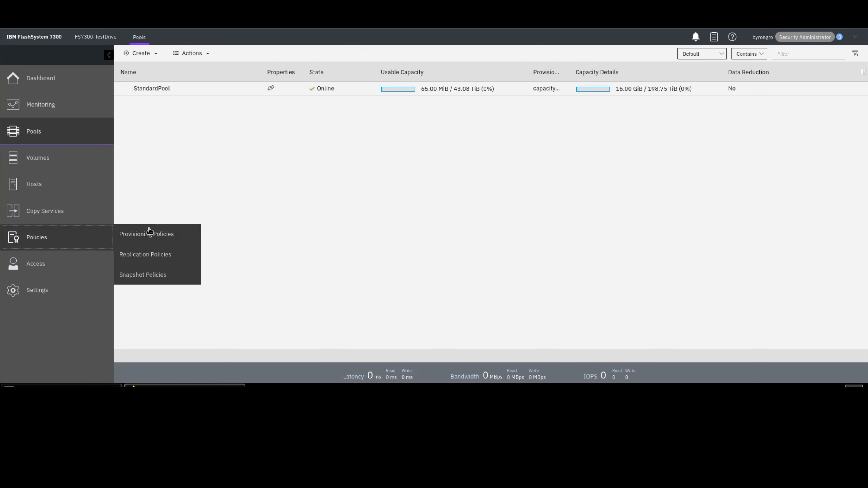
pyautogui.click(163, 255)
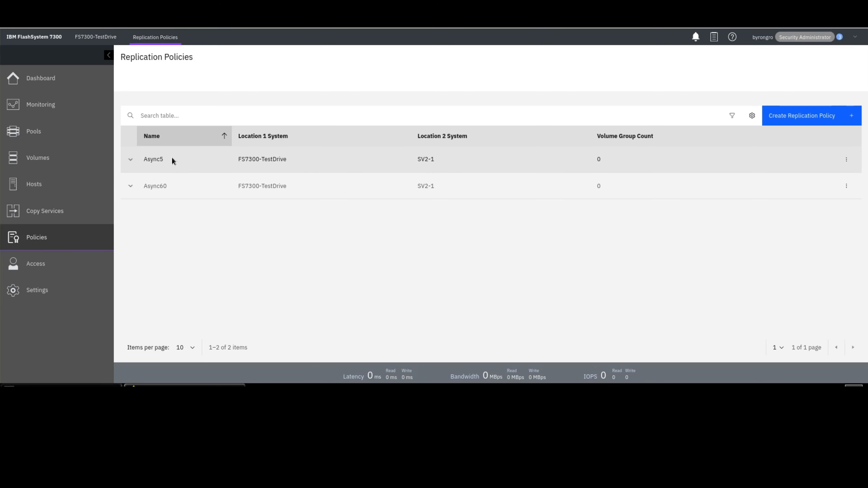
pyautogui.click(132, 161)
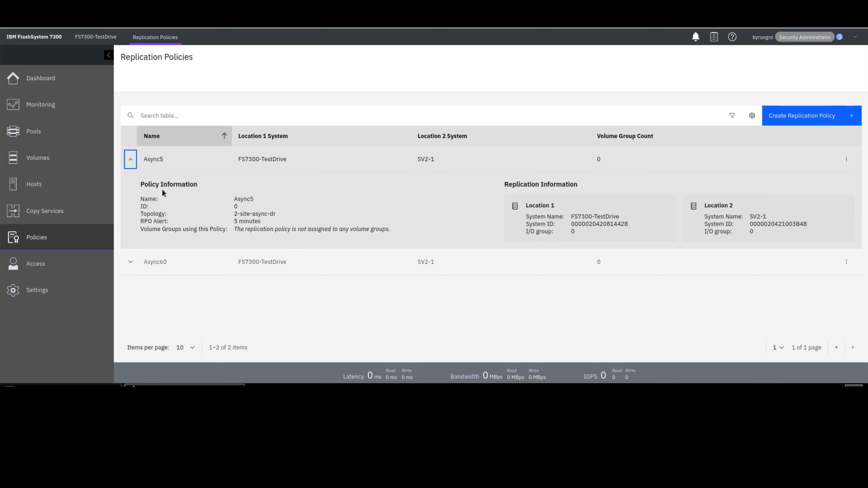
pyautogui.moveTo(266, 222); pyautogui.dragTo(231, 221)
pyautogui.click(131, 262)
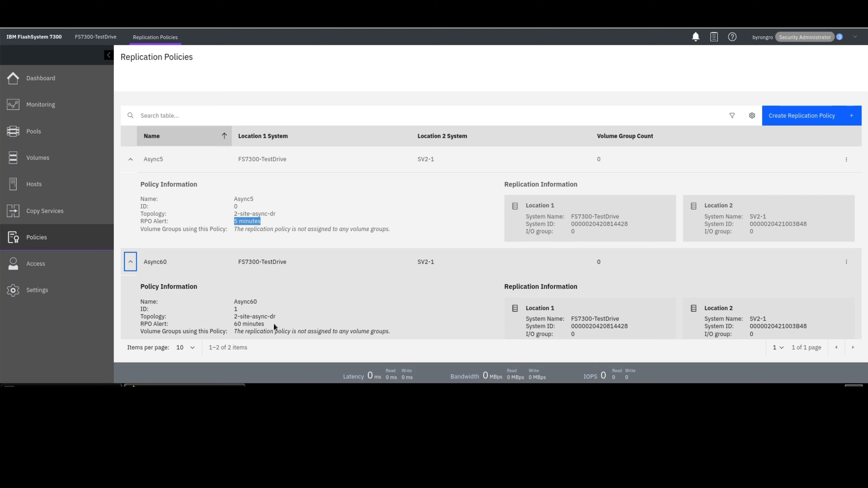
pyautogui.click(130, 262)
pyautogui.click(130, 161)
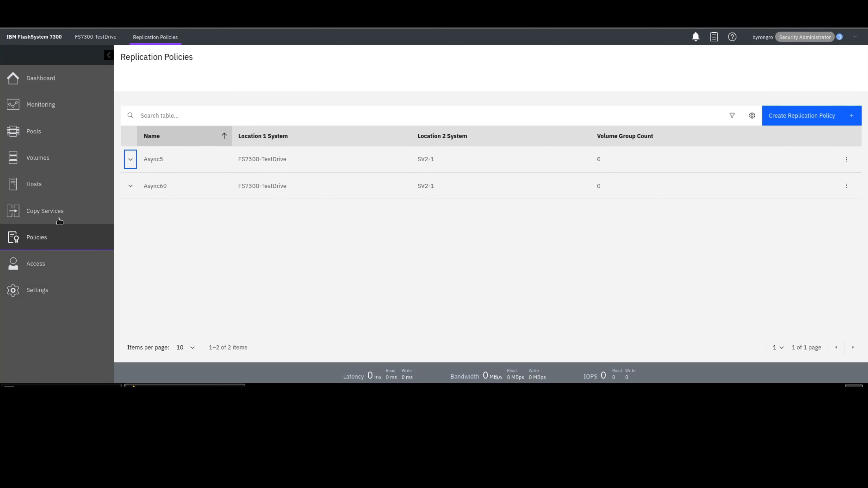
# - Create an empty volume group named BGTest and open it
pyautogui.click(60, 161)
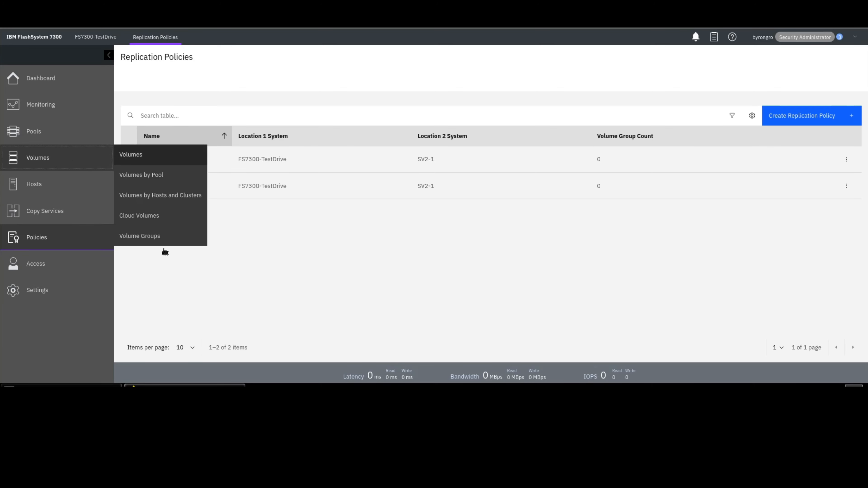
pyautogui.click(157, 240)
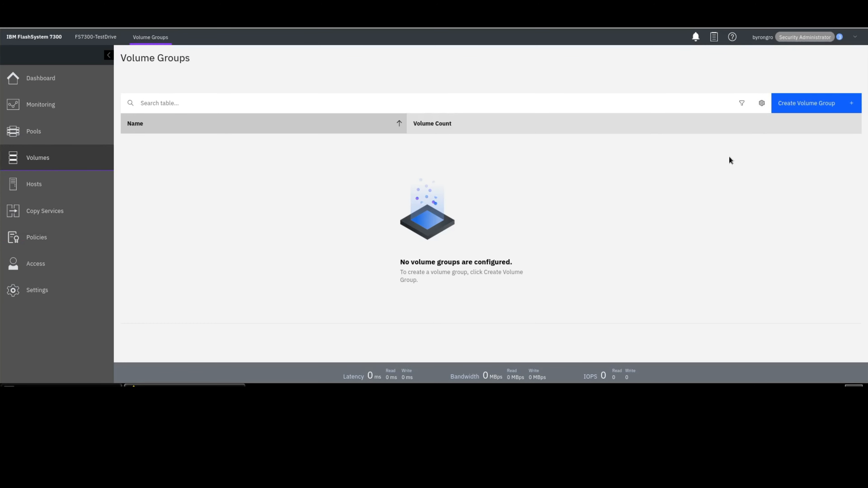
pyautogui.click(818, 101)
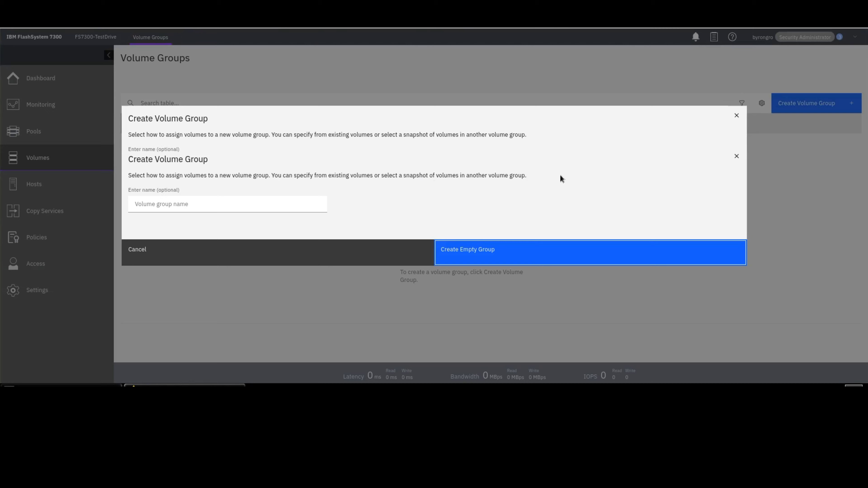
pyautogui.click(253, 162)
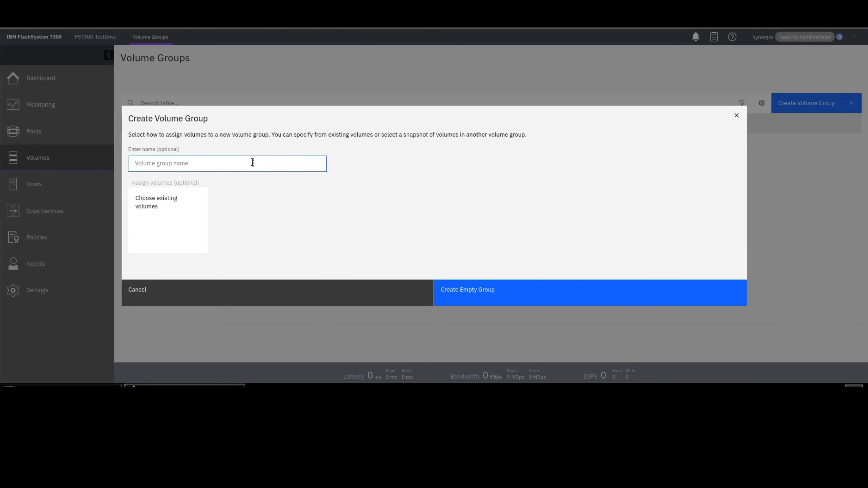
pyautogui.write('BGTest')
pyautogui.click(479, 300)
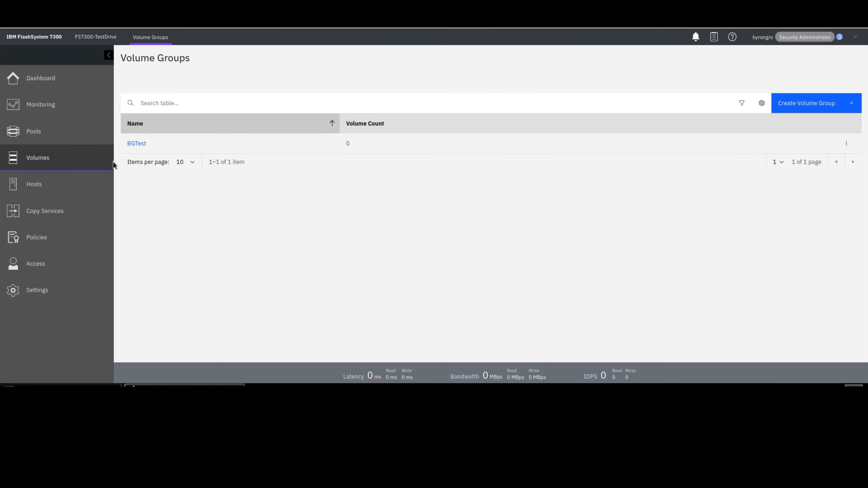
pyautogui.click(140, 144)
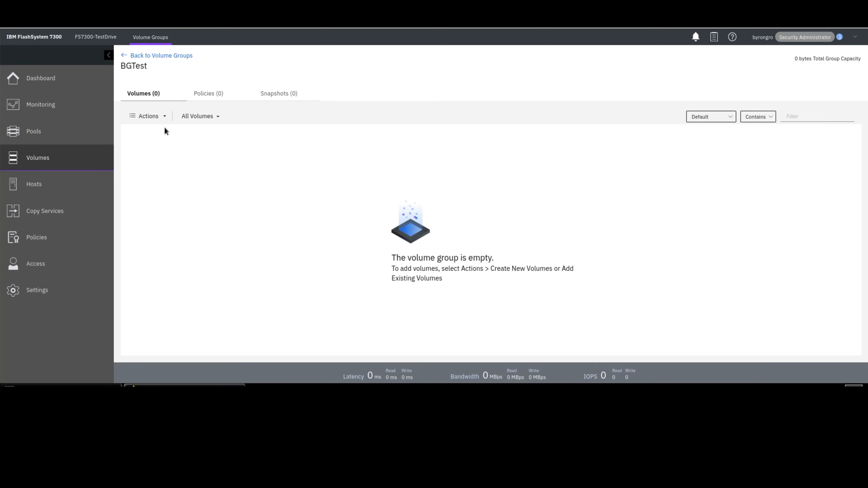
pyautogui.click(165, 117)
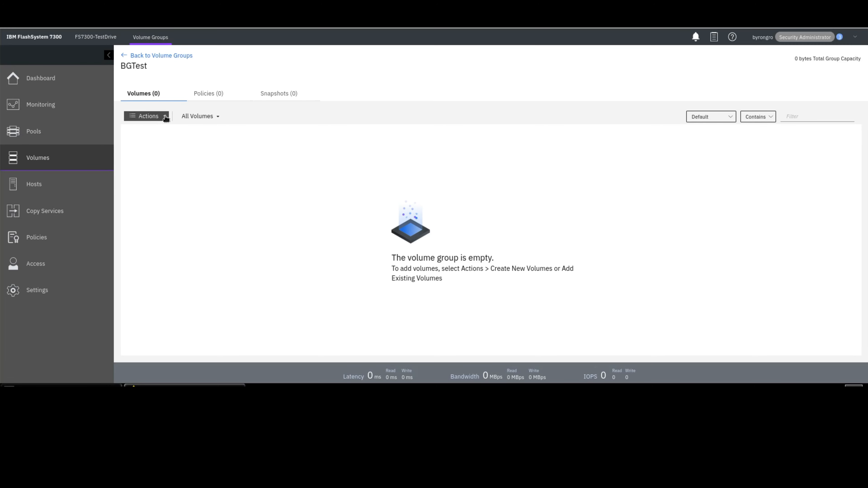
pyautogui.click(166, 117)
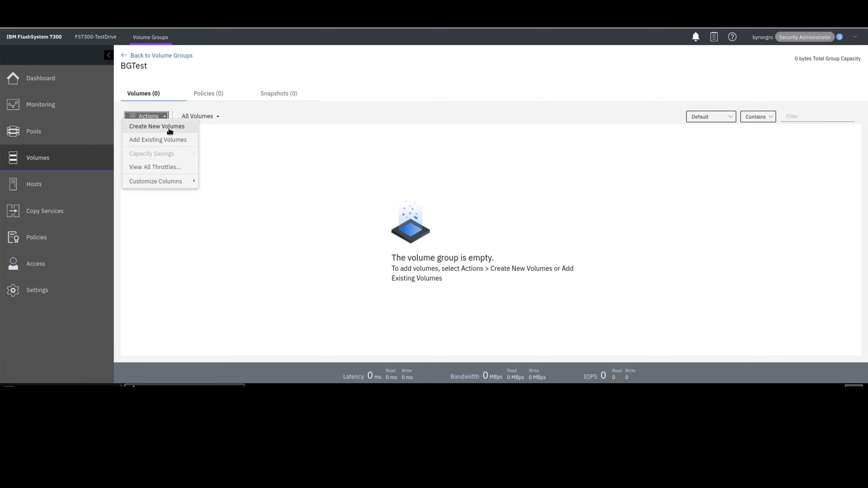
pyautogui.click(168, 128)
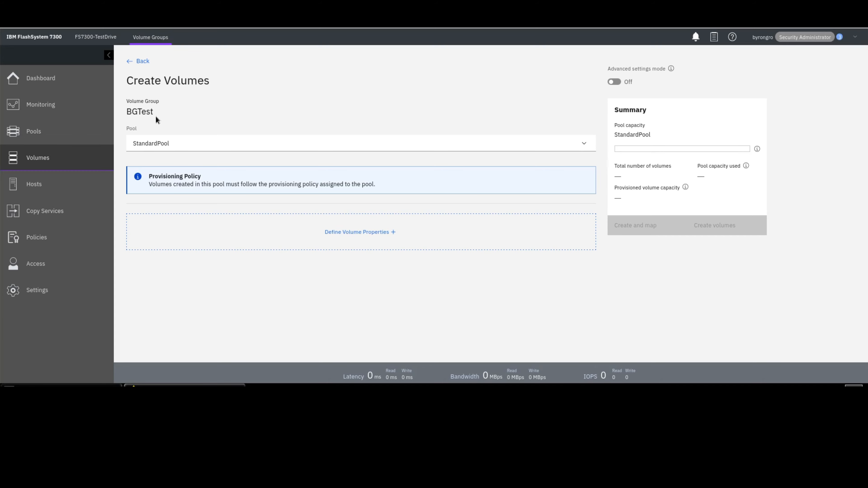
pyautogui.click(143, 61)
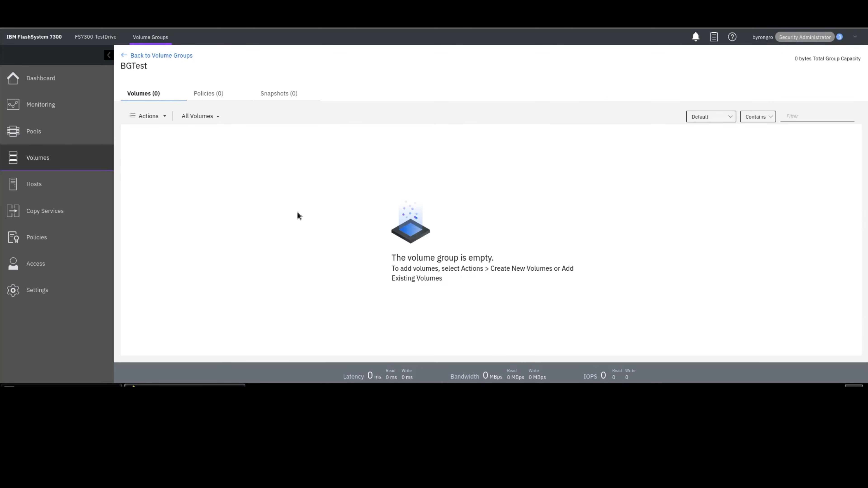
# - Assign the Async5 replication policy to the BGTest volume group, then return to its volumes list
pyautogui.click(204, 96)
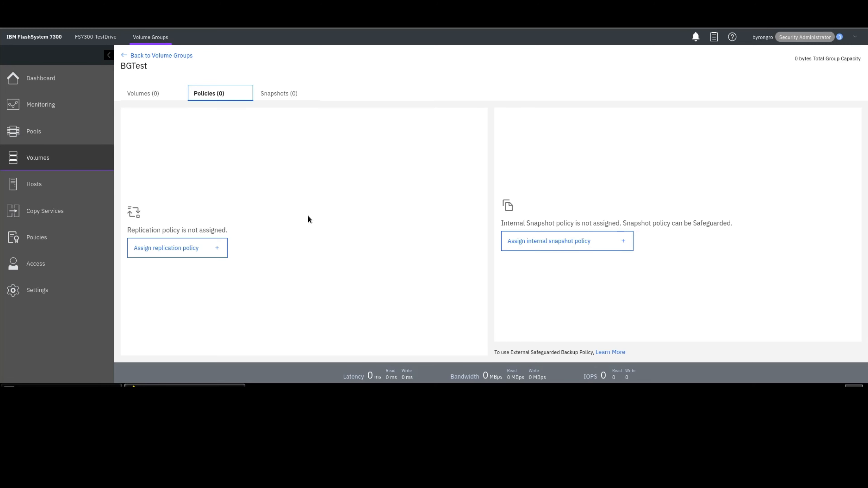
pyautogui.click(155, 249)
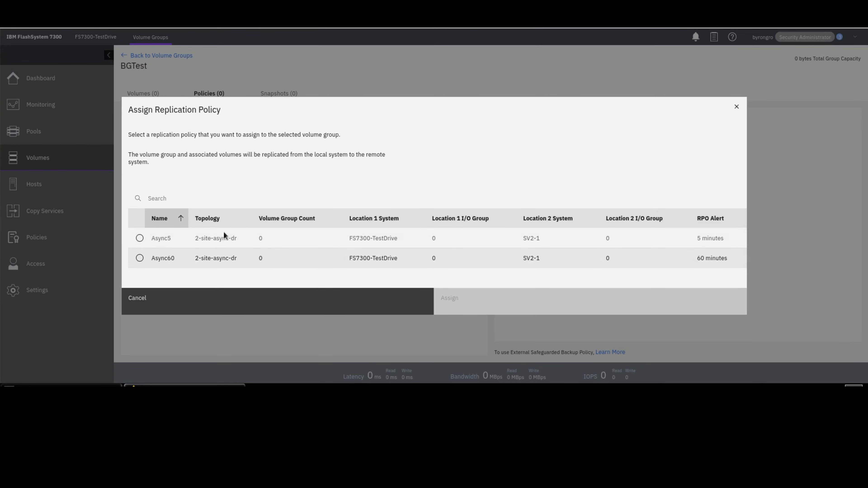
pyautogui.click(140, 238)
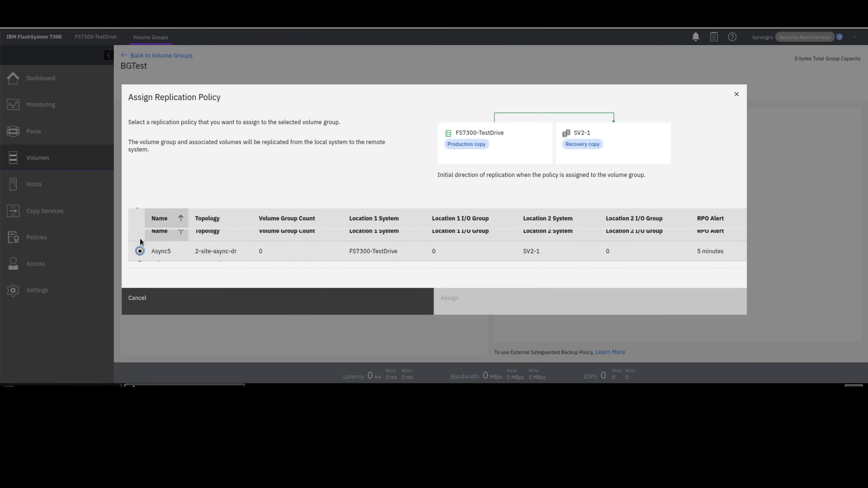
pyautogui.click(472, 318)
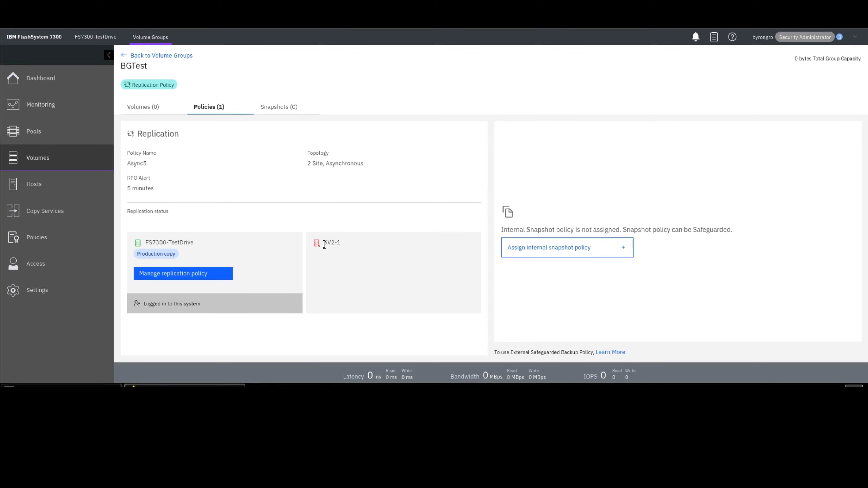
pyautogui.click(132, 108)
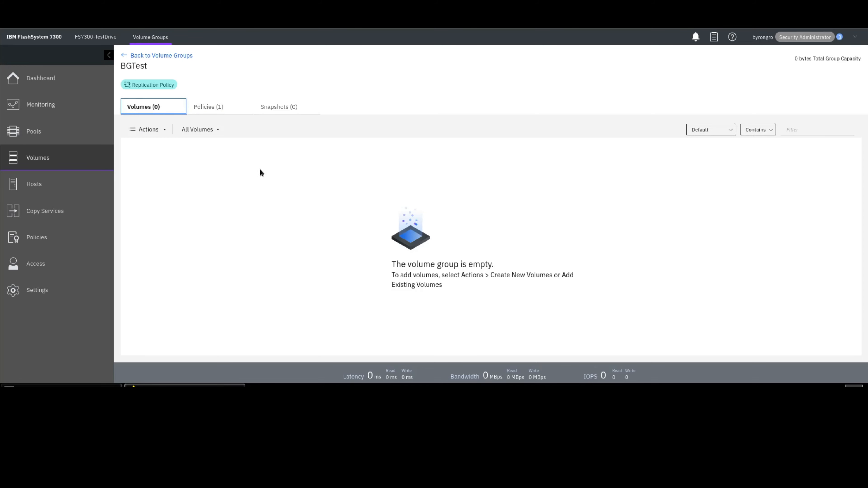
# - Start defining four new volumes named BGTest for the BGTest volume group
pyautogui.click(221, 108)
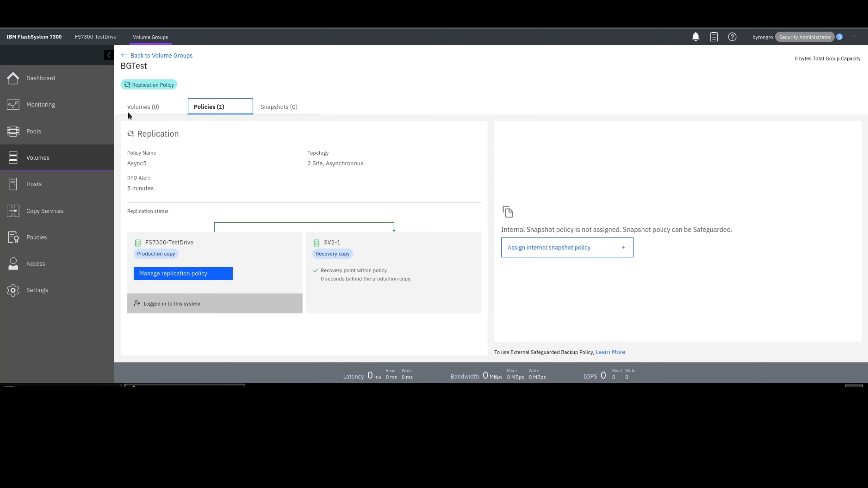
pyautogui.click(144, 110)
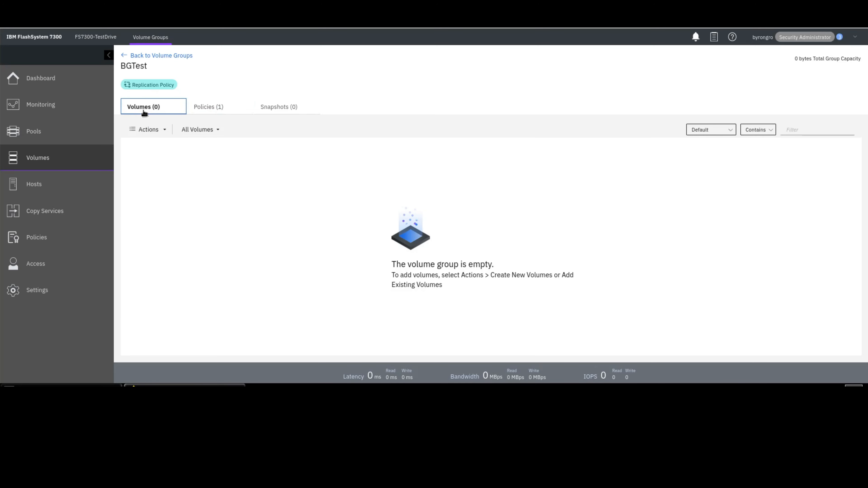
pyautogui.click(150, 136)
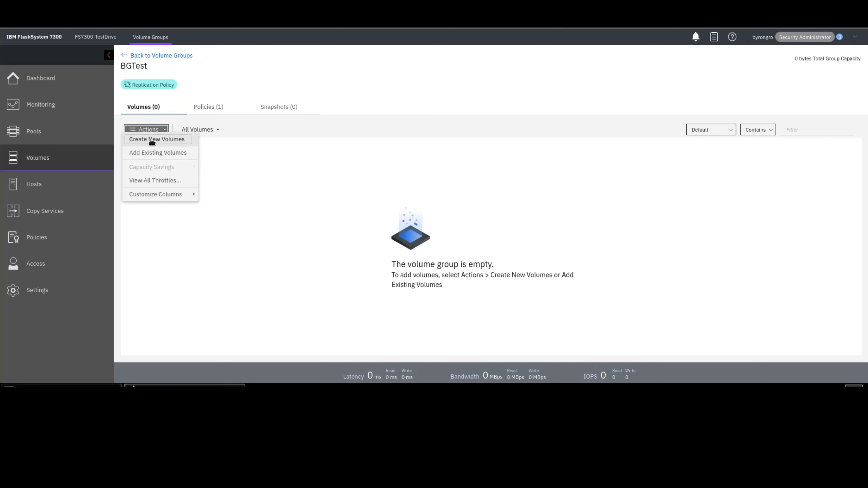
pyautogui.click(151, 140)
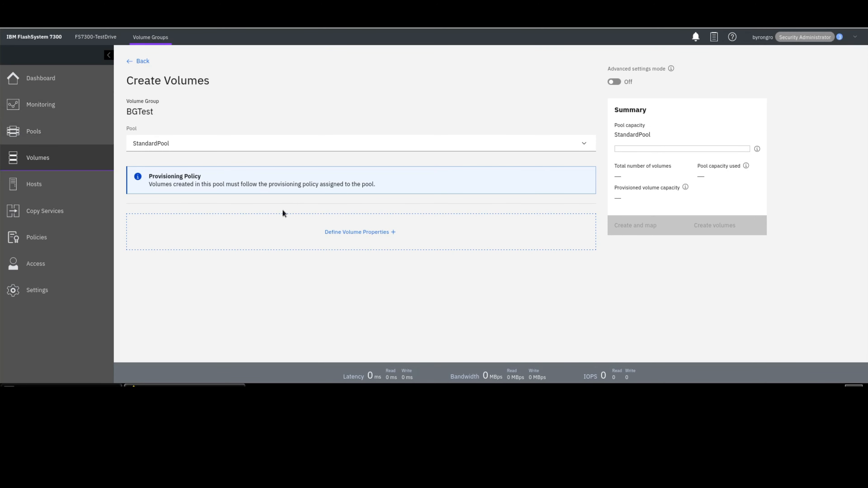
pyautogui.click(330, 242)
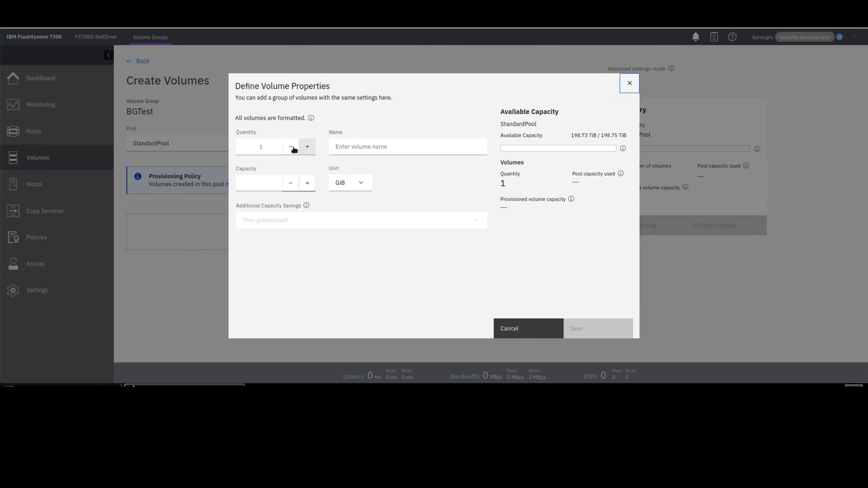
pyautogui.click(308, 146)
pyautogui.click(308, 146)
pyautogui.click(307, 146)
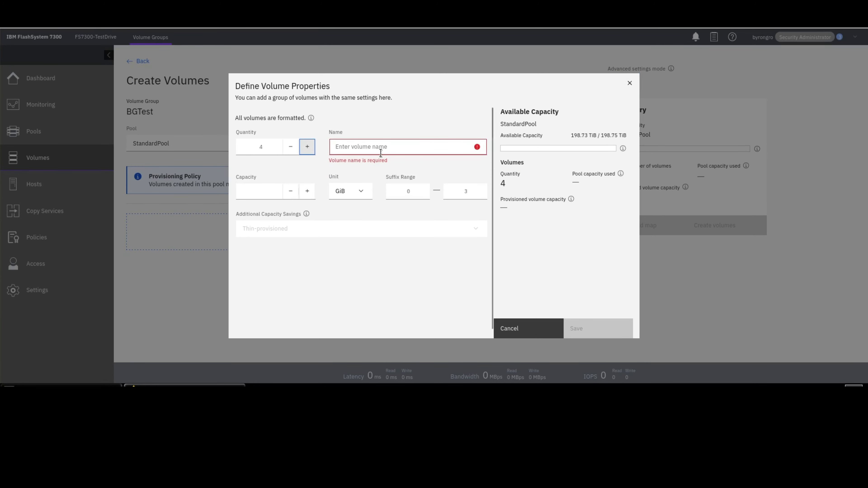
pyautogui.click(397, 146)
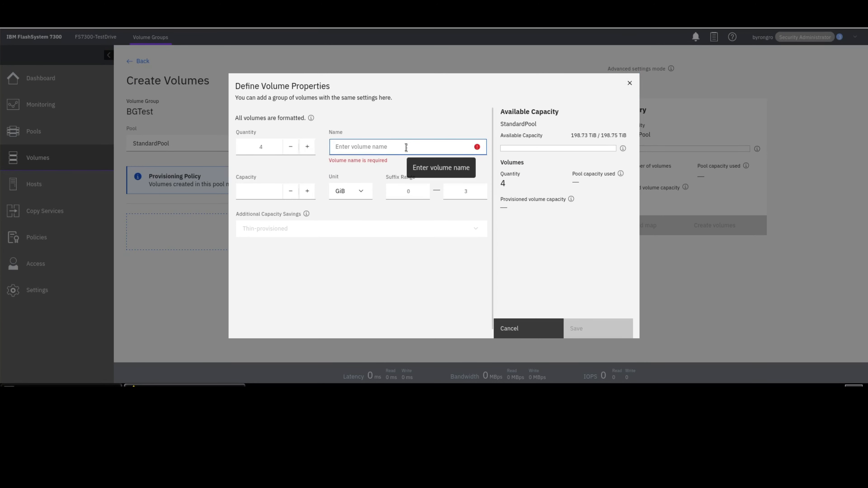
pyautogui.write('BGTest')
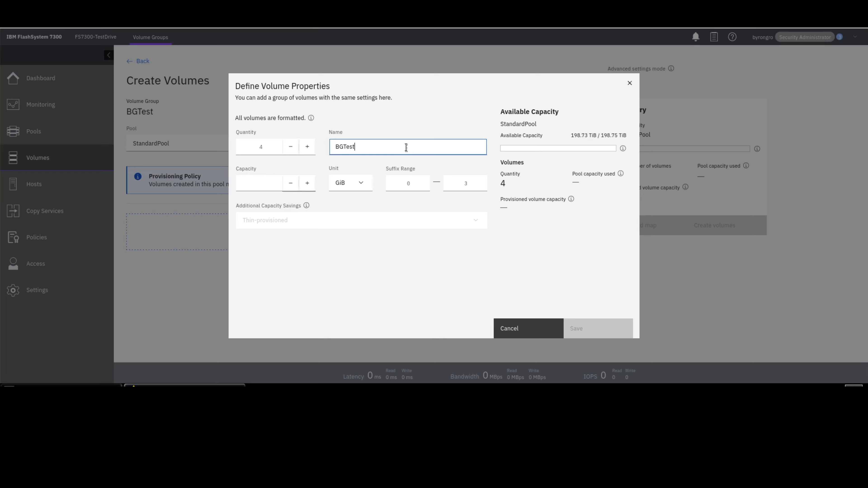
# - Give the volumes 50 GiB capacity with suffixes starting at 1, save the definition and create the volumes
pyautogui.press('Tab')
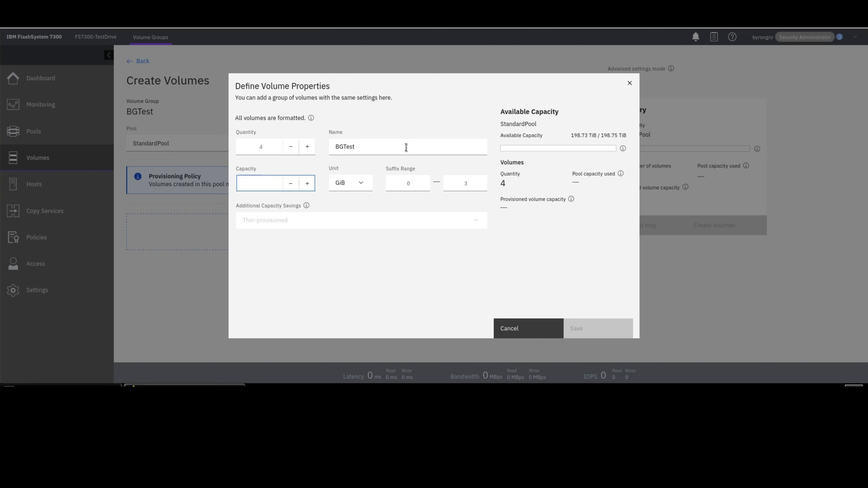
pyautogui.write('50')
pyautogui.press('Tab')
pyautogui.press('Tab')
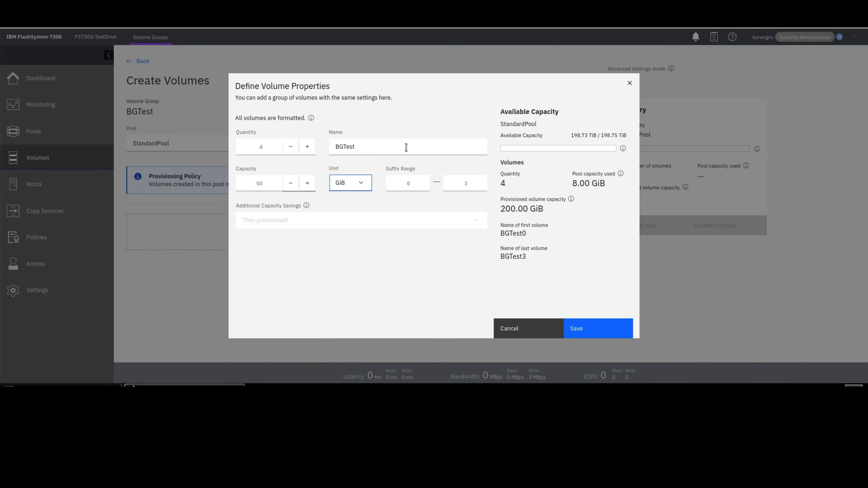
pyautogui.write('1')
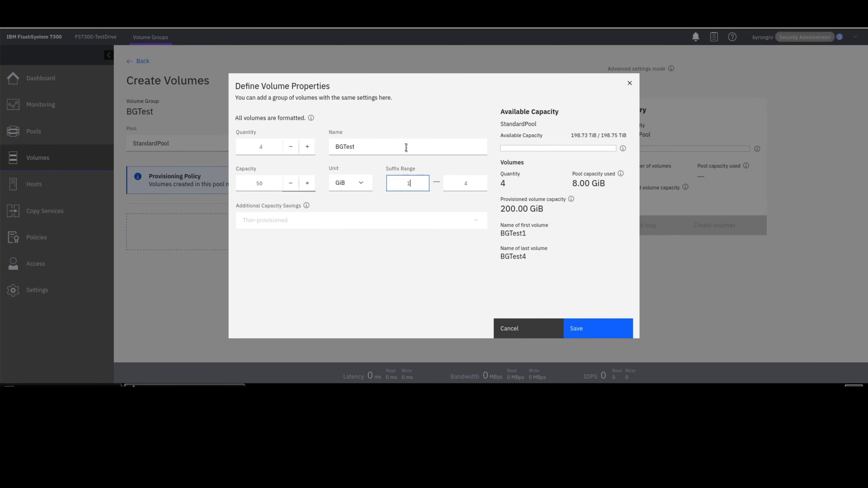
pyautogui.press('Tab')
pyautogui.click(599, 333)
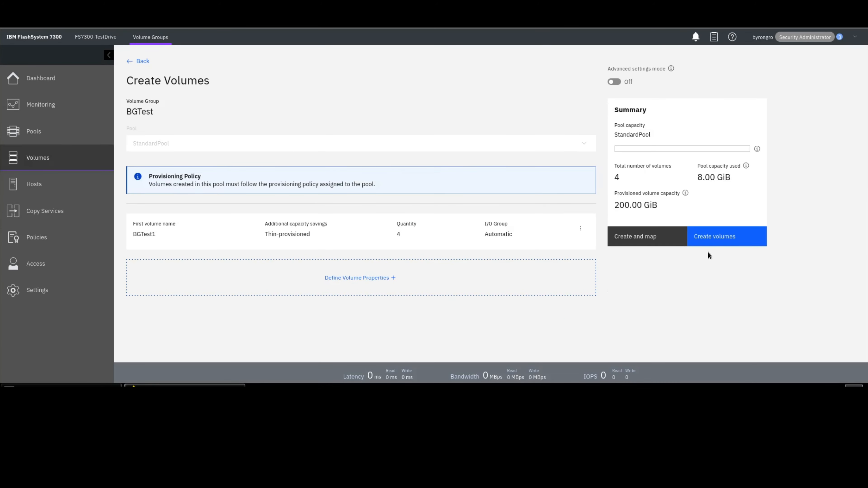
pyautogui.click(712, 244)
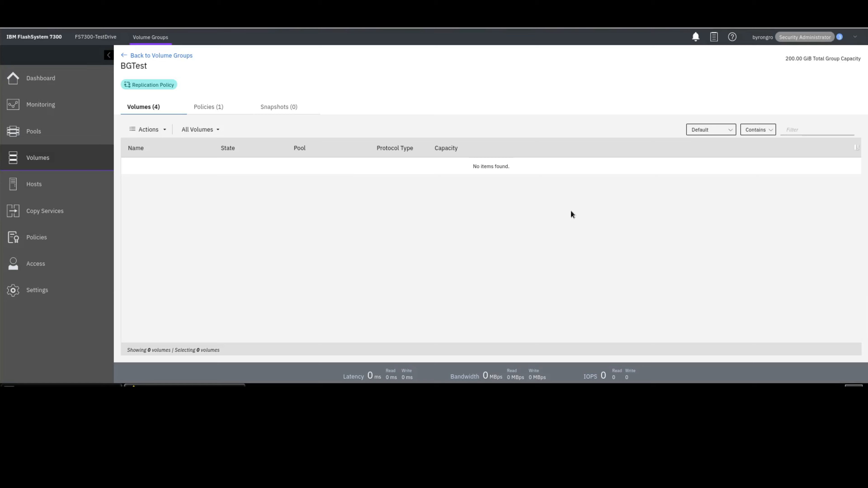
# - Review the BGTest group's replication status and its newly created volumes
pyautogui.click(201, 108)
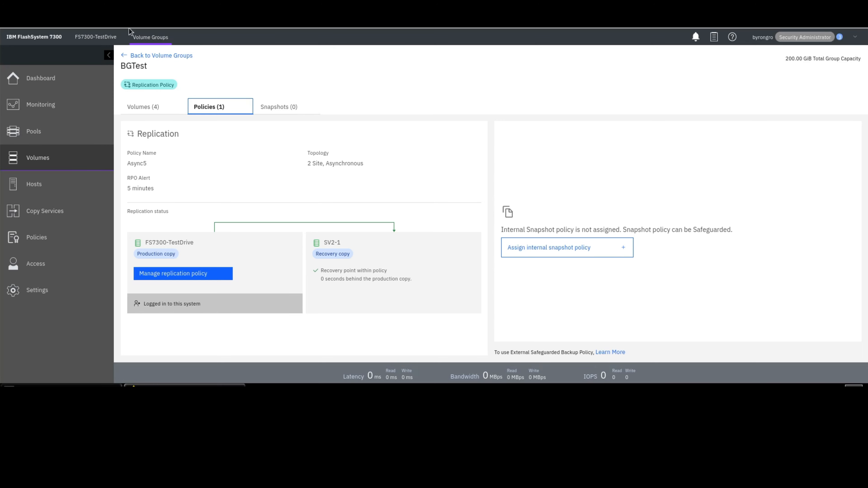
pyautogui.click(156, 55)
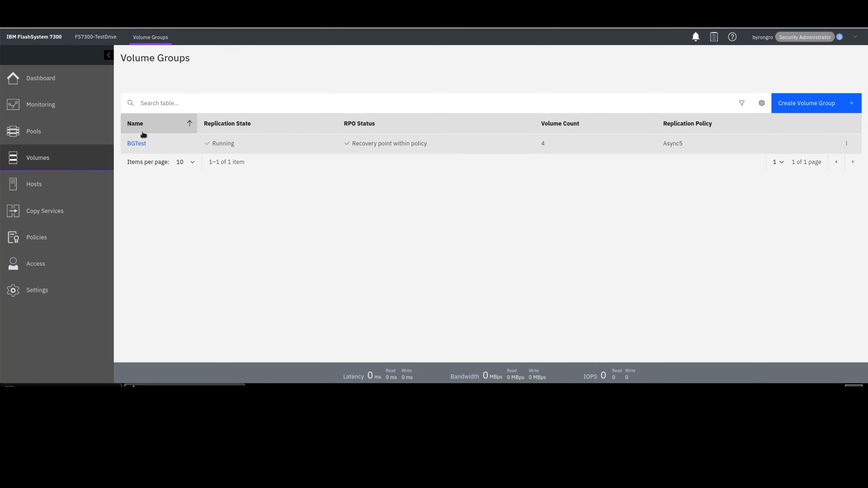
pyautogui.click(136, 143)
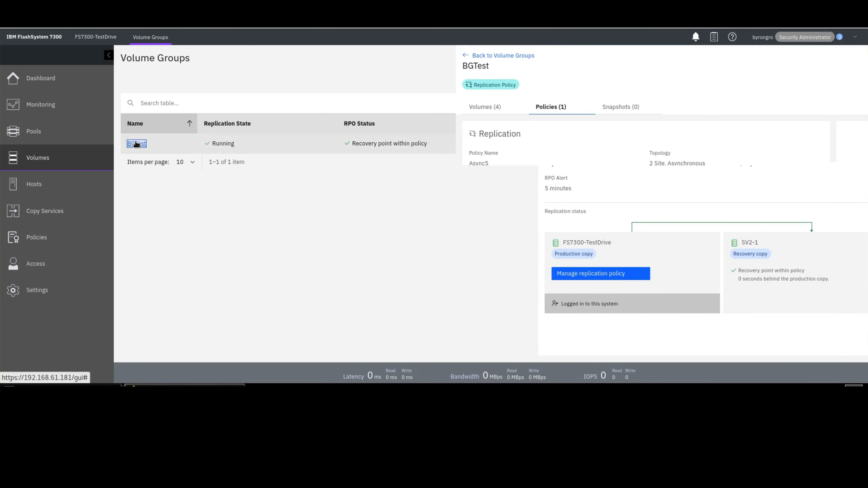
pyautogui.click(136, 112)
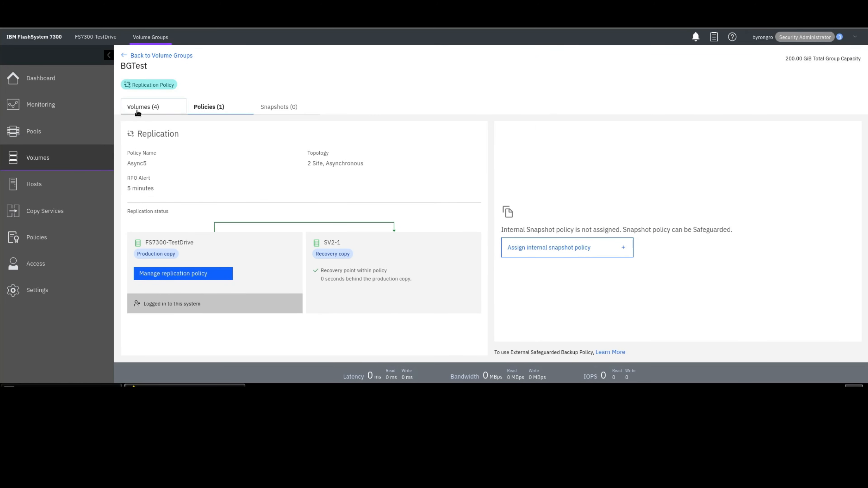
pyautogui.click(153, 165)
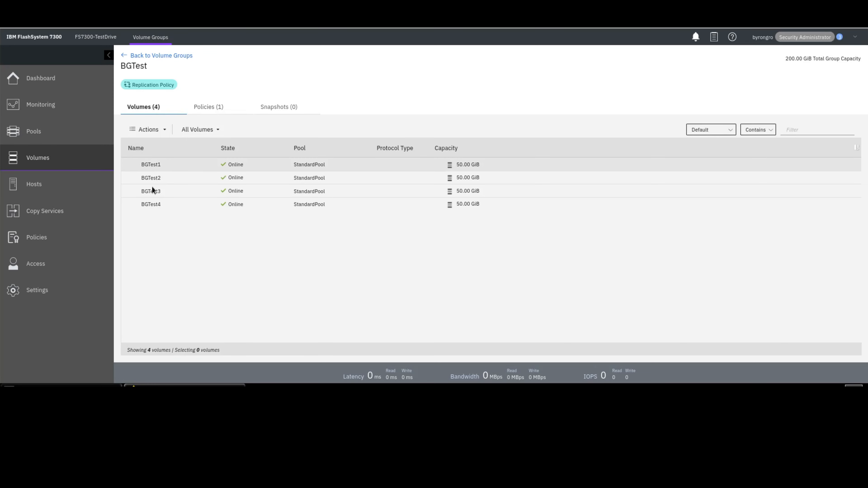
pyautogui.keyDown('shift'); pyautogui.click(152, 204); pyautogui.keyUp('shift')
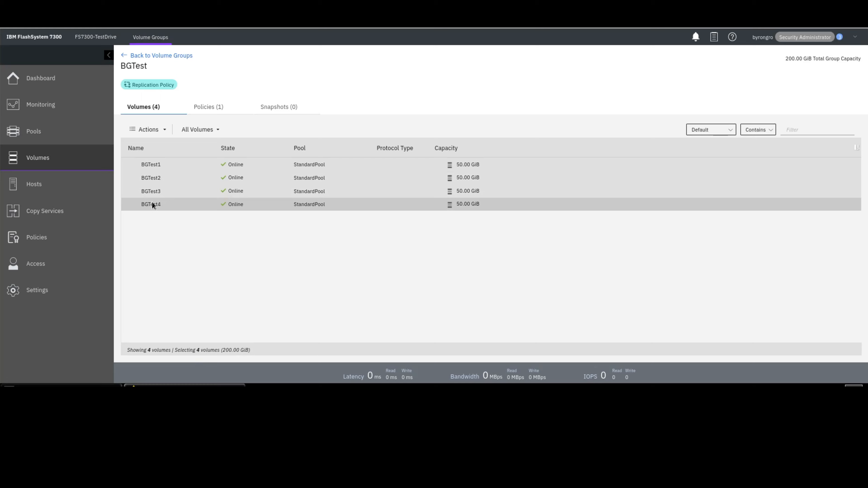
pyautogui.rightClick(152, 203)
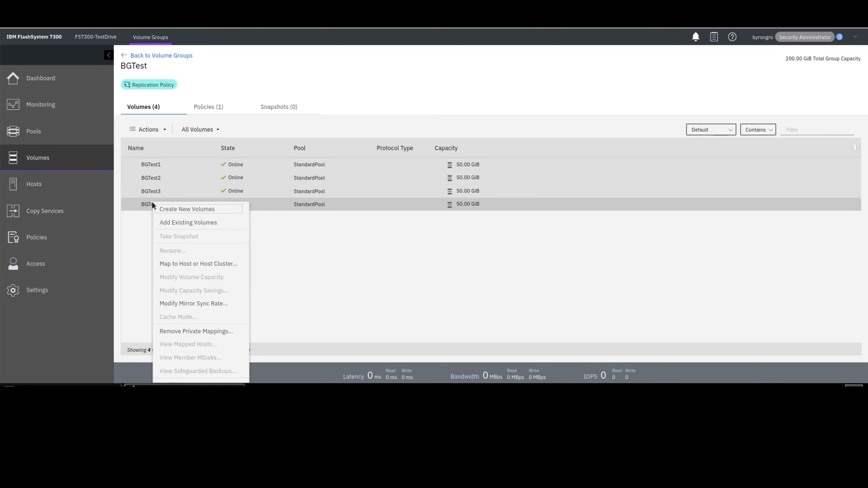
pyautogui.scroll(-1, 203, 288)
pyautogui.scroll(-5, 203, 287)
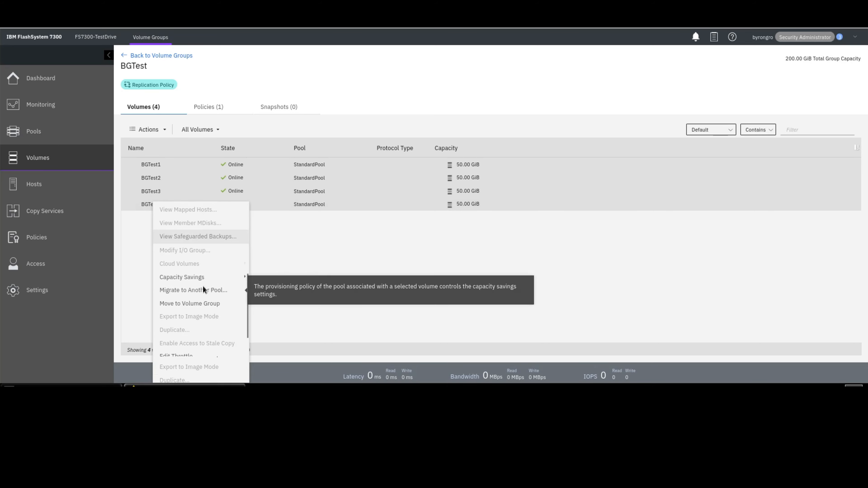
pyautogui.click(417, 238)
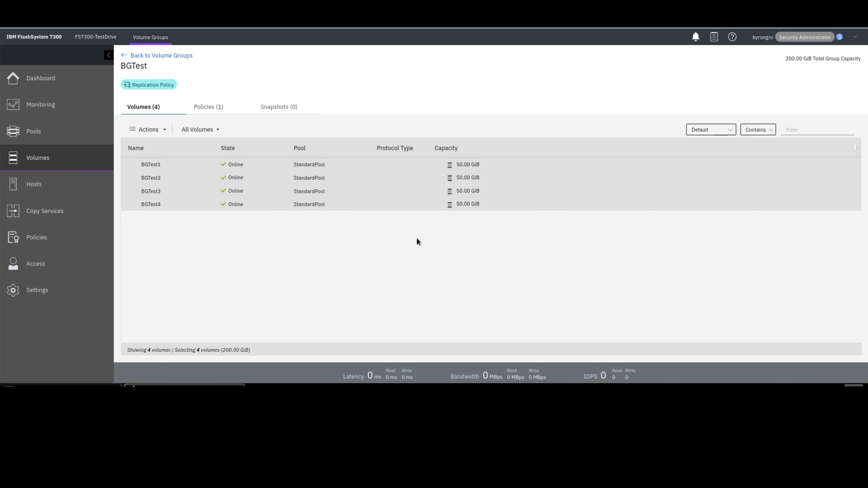
pyautogui.click(207, 167)
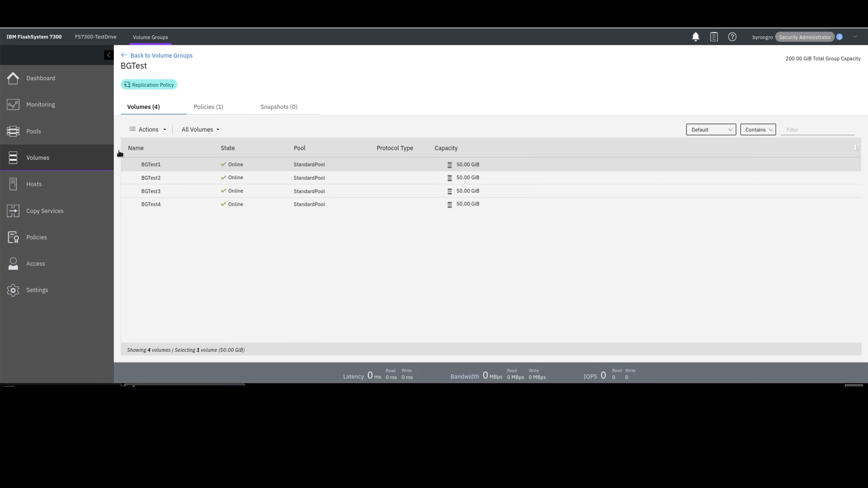
pyautogui.click(150, 56)
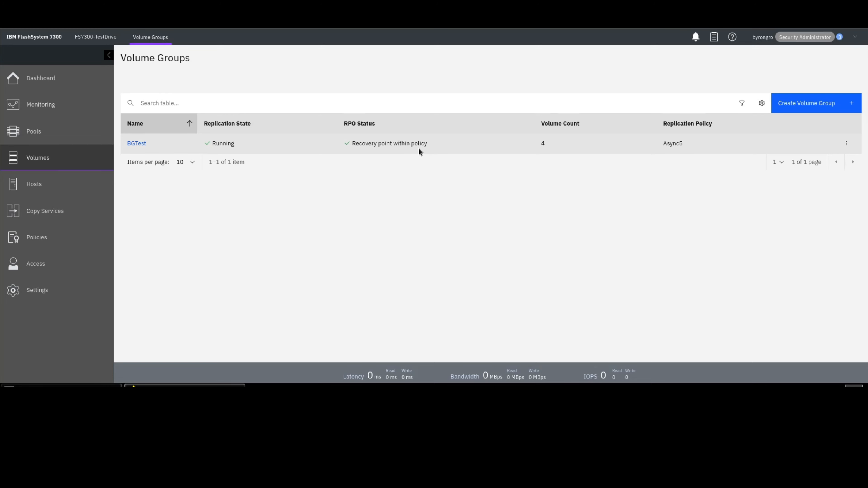
# - Stop the BGTest_CG1 remote-copy consistency group in the SV2-1 partnership
pyautogui.moveTo(80, 223)
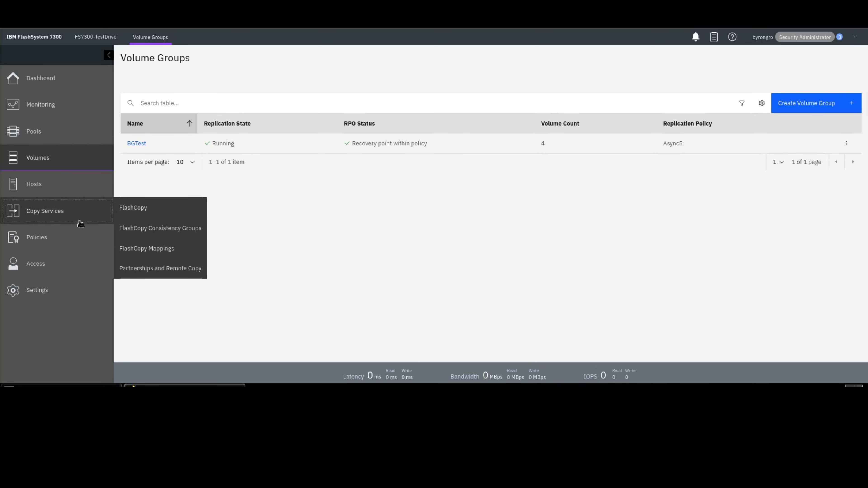
pyautogui.click(140, 274)
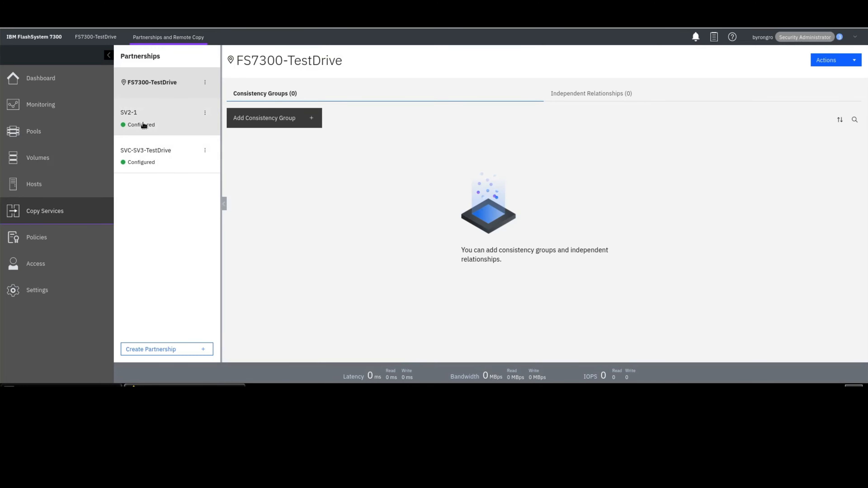
pyautogui.click(143, 125)
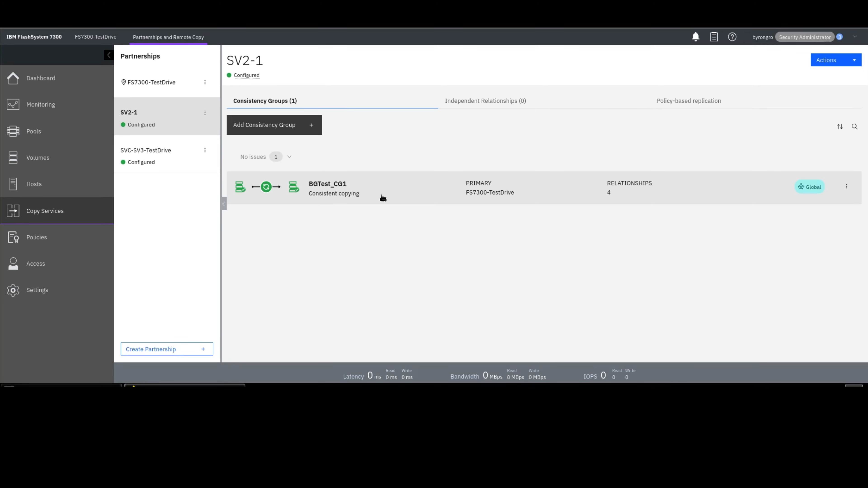
pyautogui.click(848, 189)
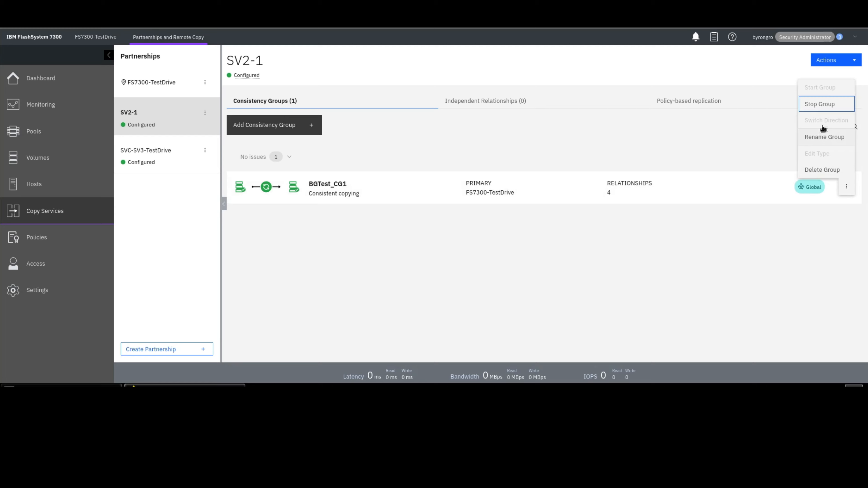
pyautogui.click(824, 110)
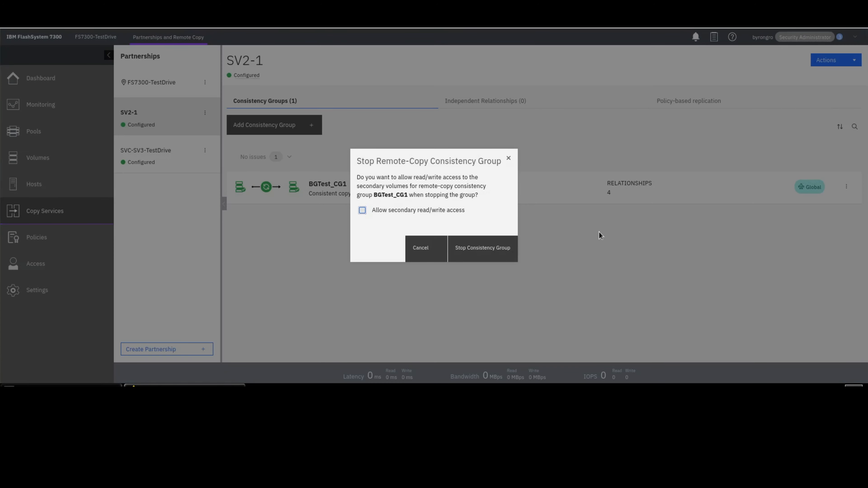
pyautogui.click(498, 256)
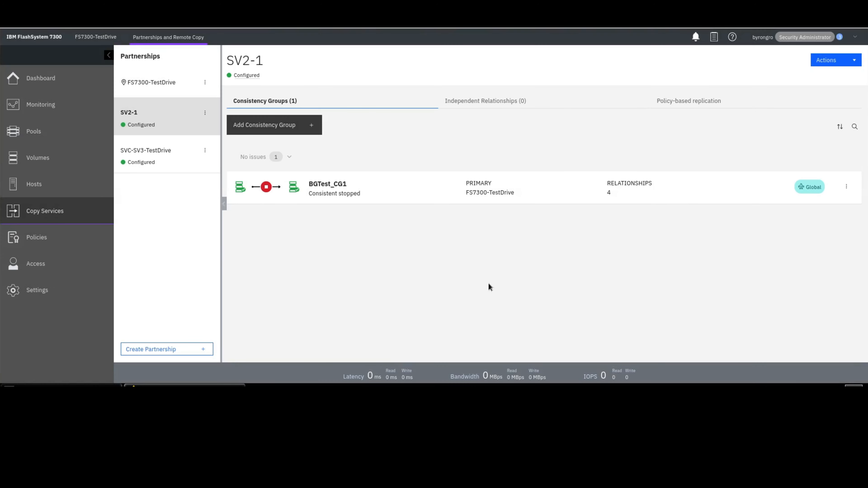
# - Open the BGTest_CG1 group and delete the master change volume BGTest_CG2_CV1 from relationship rcrel0
pyautogui.click(437, 197)
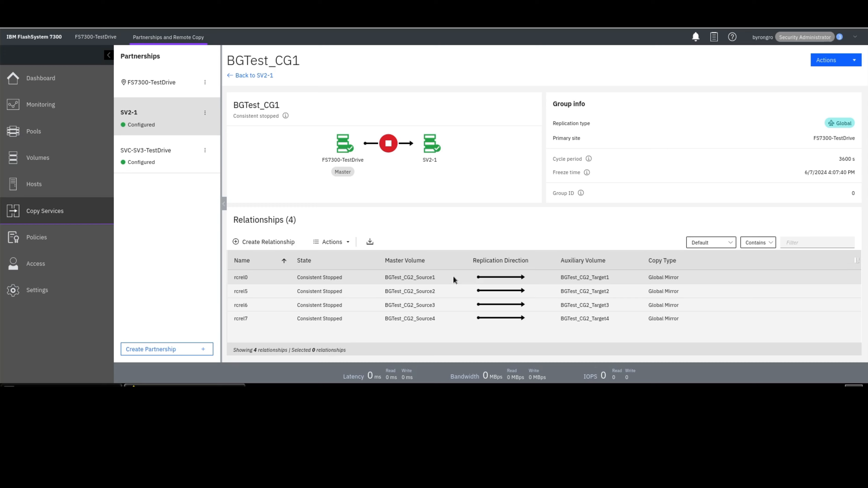
pyautogui.rightClick(453, 276)
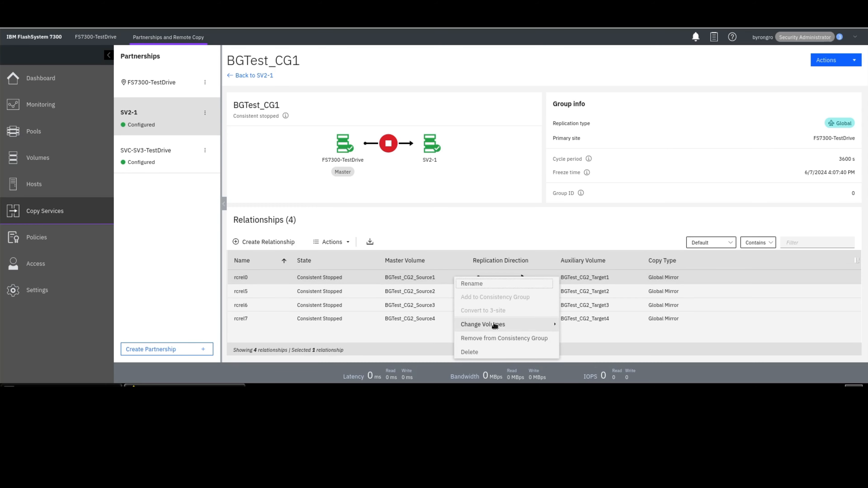
pyautogui.moveTo(494, 325)
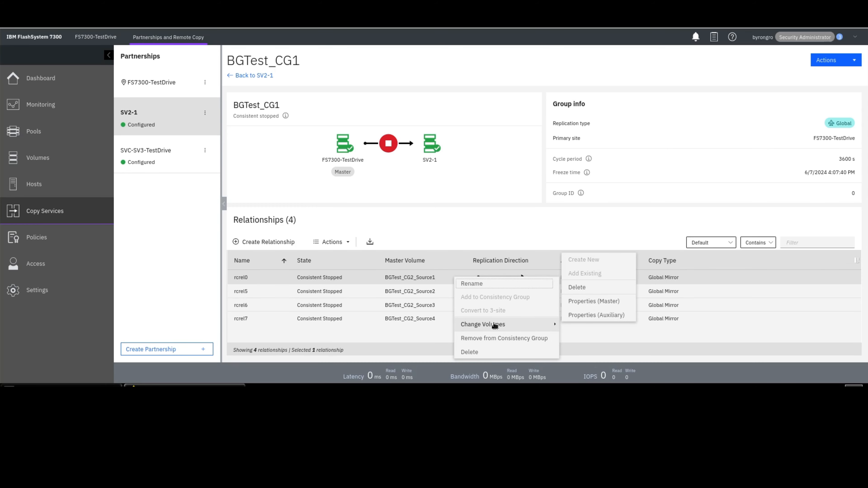
pyautogui.click(612, 290)
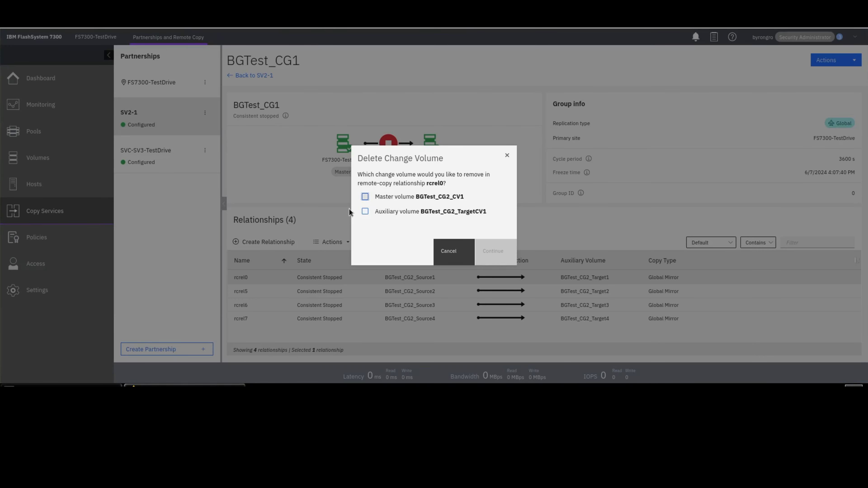
pyautogui.click(365, 197)
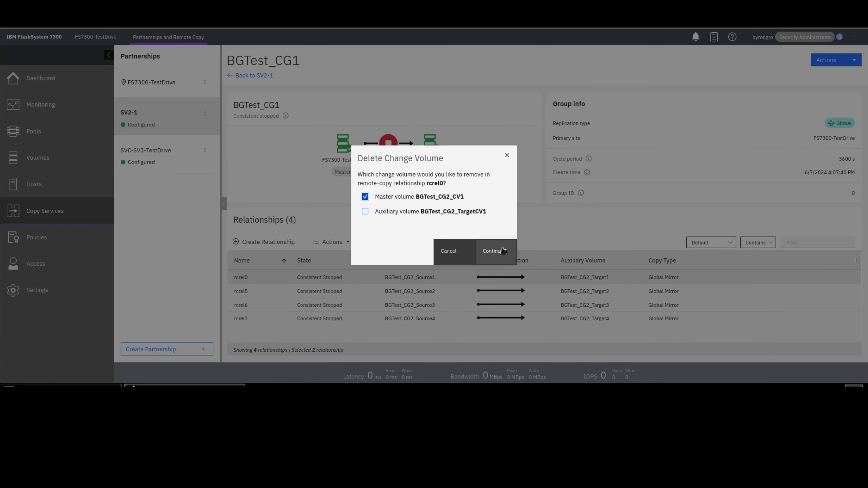
pyautogui.click(495, 250)
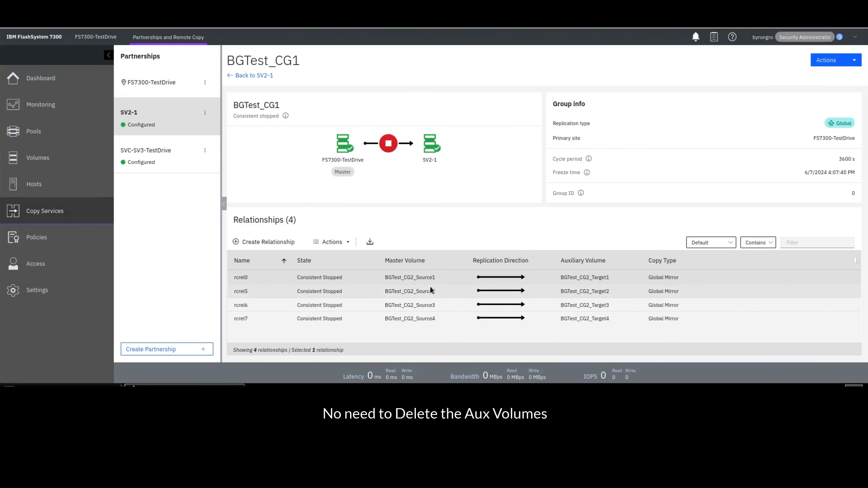
# - Delete the master change volume BGTest_CG2_CV2 from relationship rcrel5
pyautogui.click(429, 290)
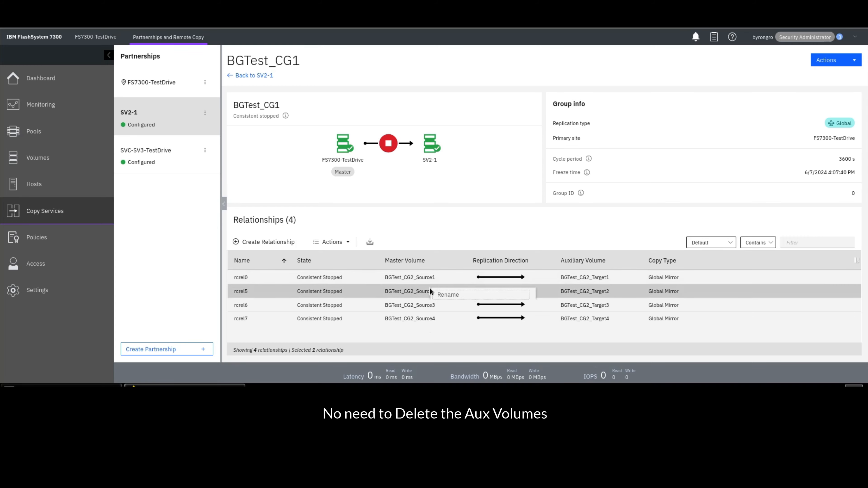
pyautogui.rightClick(430, 291)
pyautogui.moveTo(486, 337)
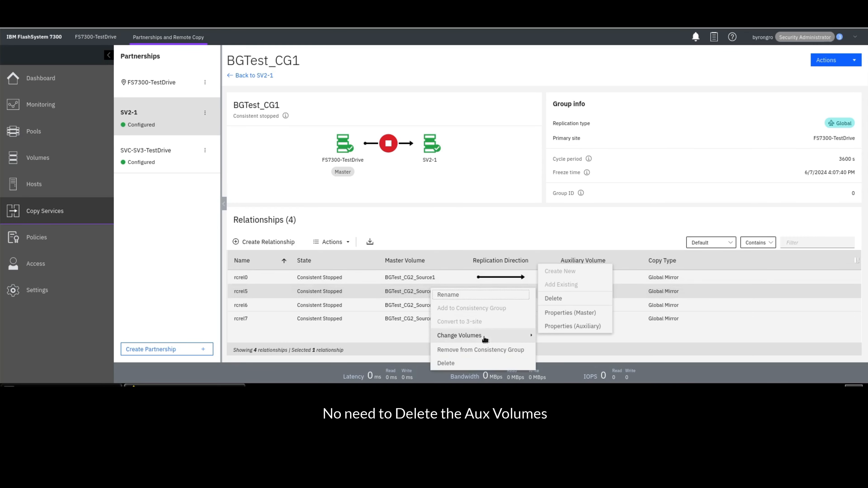
pyautogui.click(553, 298)
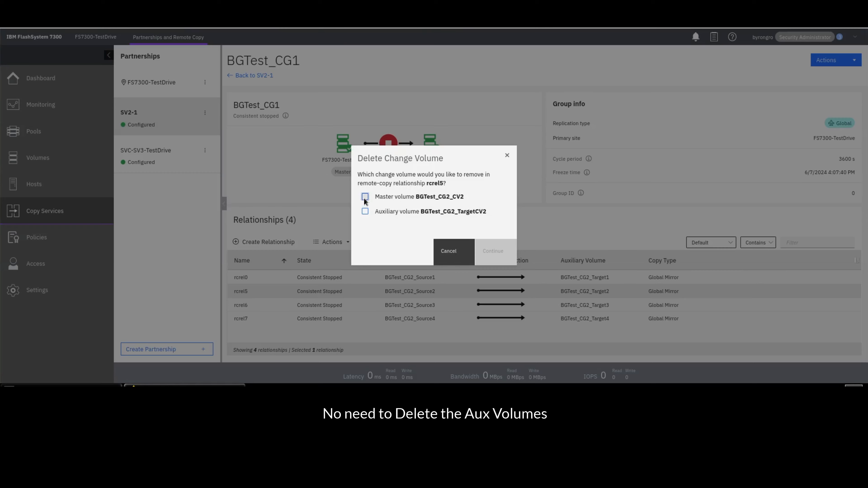
pyautogui.click(365, 197)
pyautogui.click(498, 257)
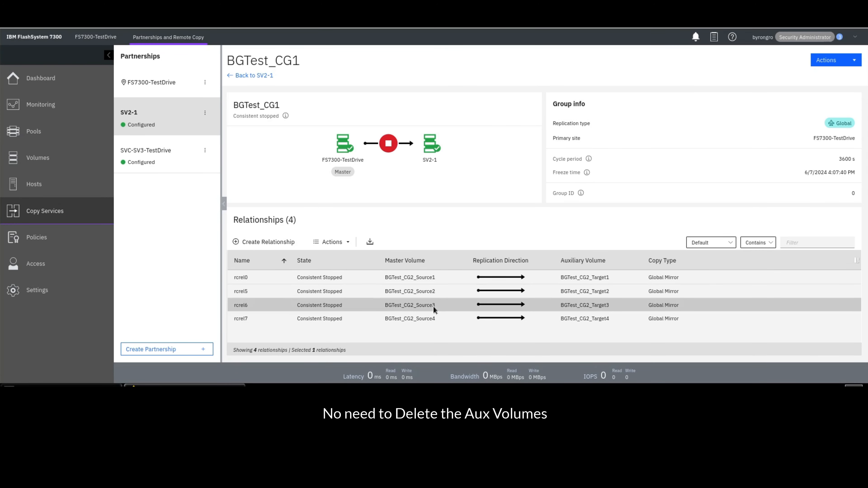
# - Delete the master change volume BGTest_CG2_CV3 from relationship rcrel6
pyautogui.rightClick(433, 306)
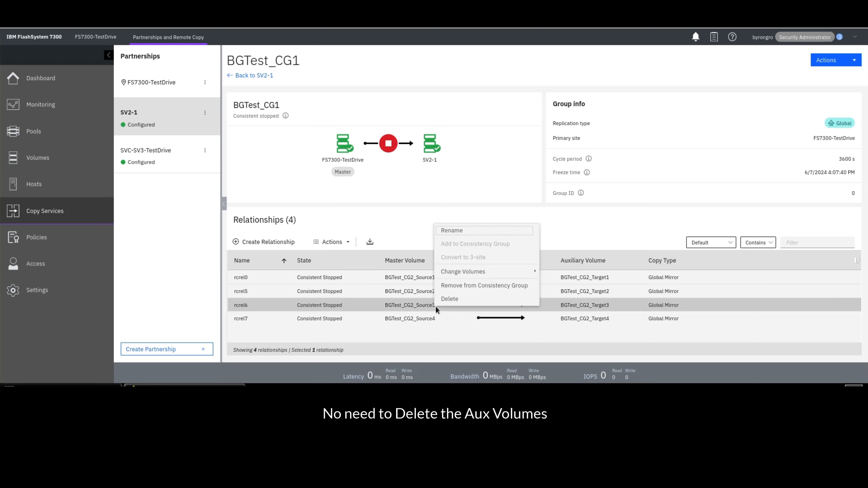
pyautogui.moveTo(466, 273)
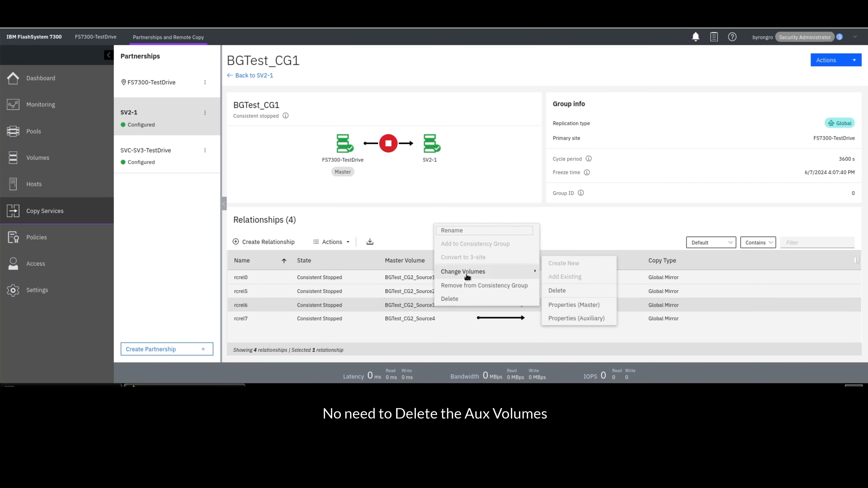
pyautogui.click(572, 296)
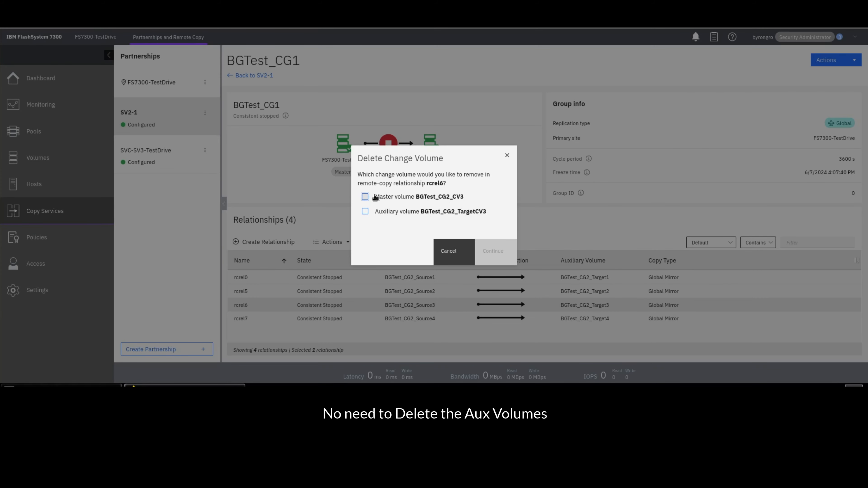
pyautogui.click(366, 197)
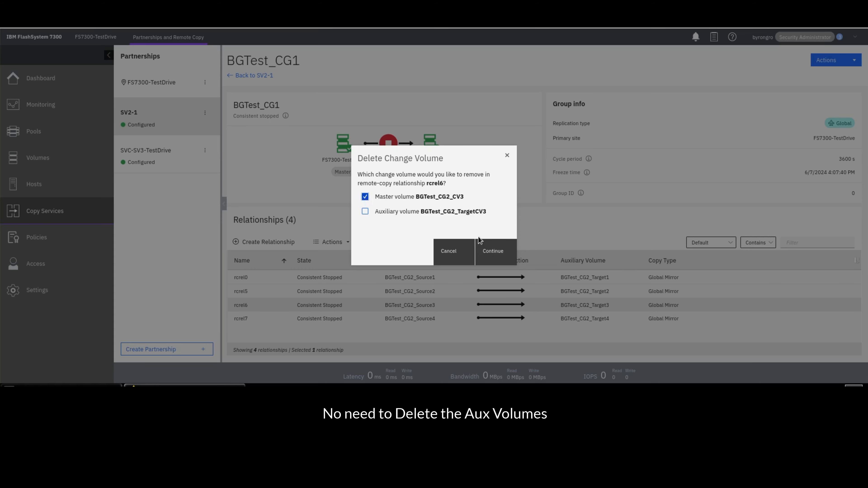
pyautogui.click(488, 251)
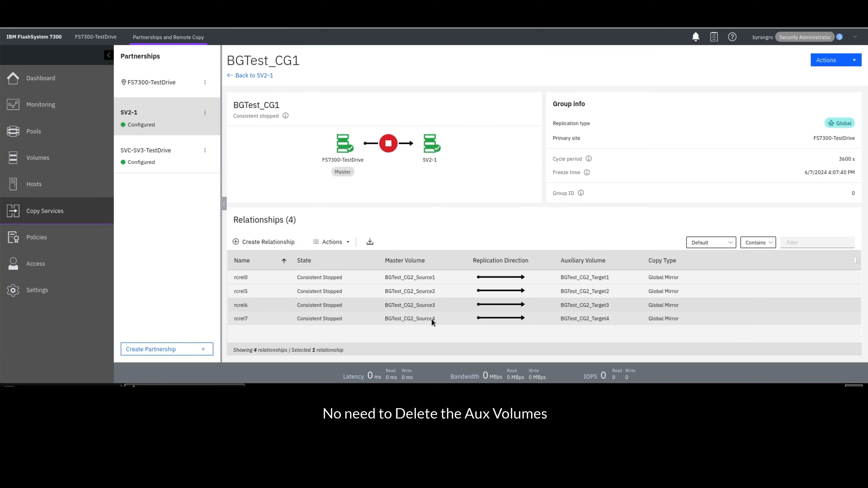
# - Delete the master change volume BGTest_CG2_CV4 from relationship rcrel7
pyautogui.rightClick(431, 319)
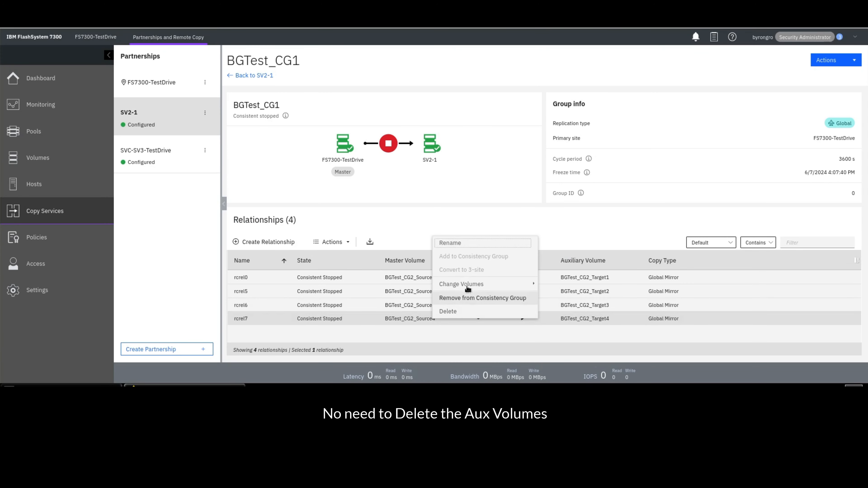
pyautogui.moveTo(468, 287)
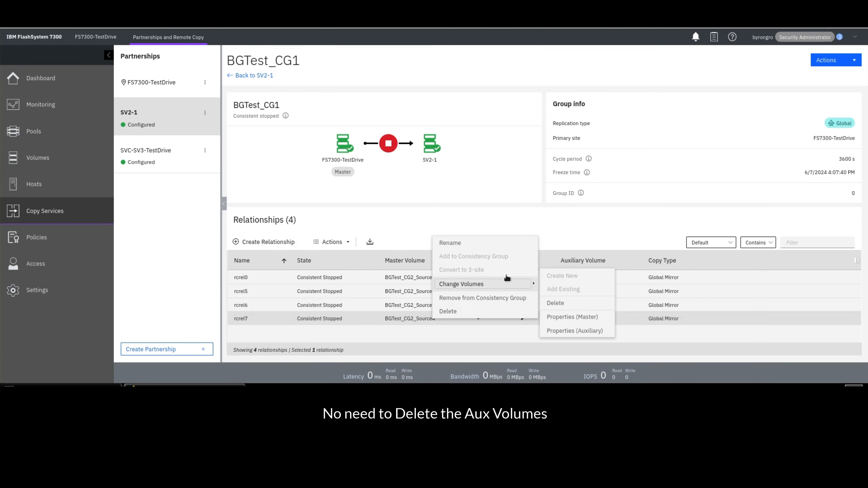
pyautogui.click(549, 306)
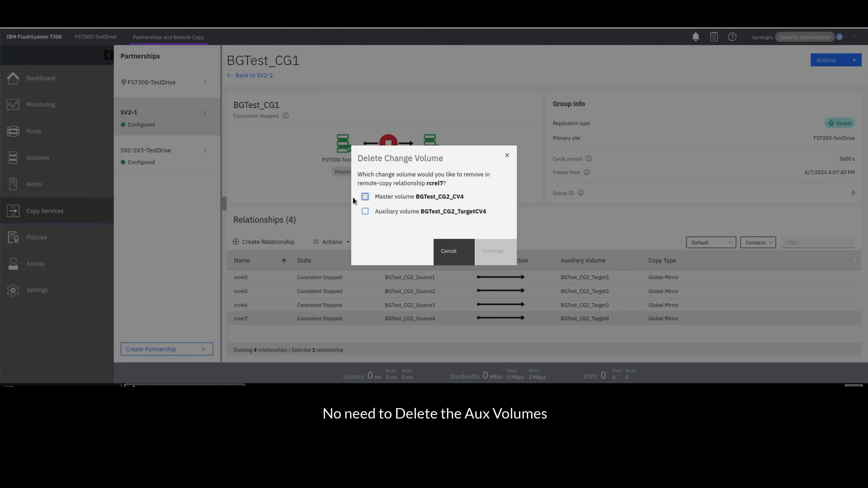
pyautogui.click(365, 196)
pyautogui.click(492, 256)
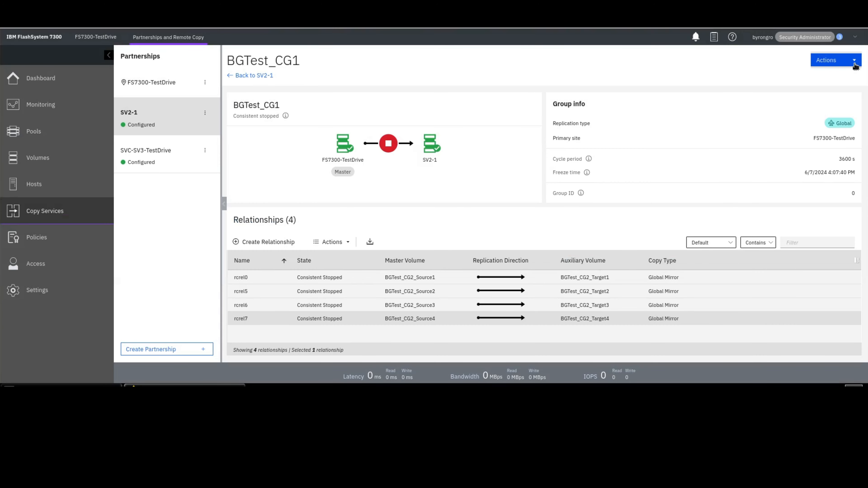
# - Edit the consistency group's type, setting its Global Mirror cycling mode to None
pyautogui.click(855, 62)
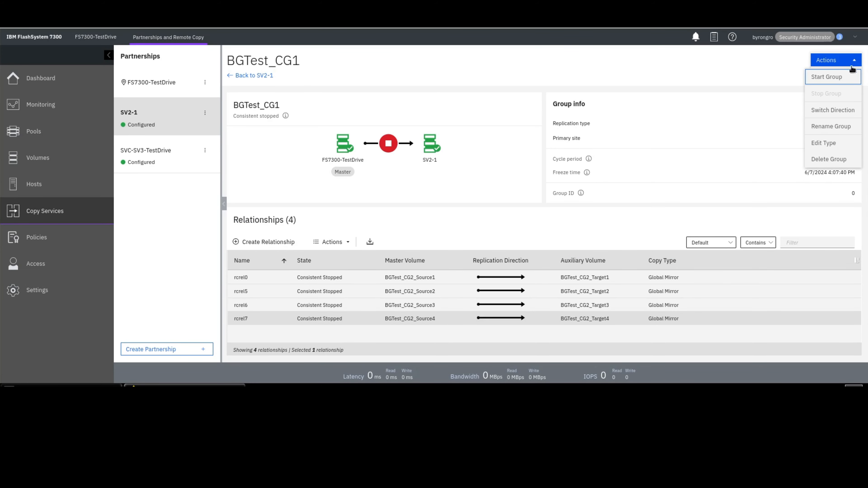
pyautogui.click(835, 147)
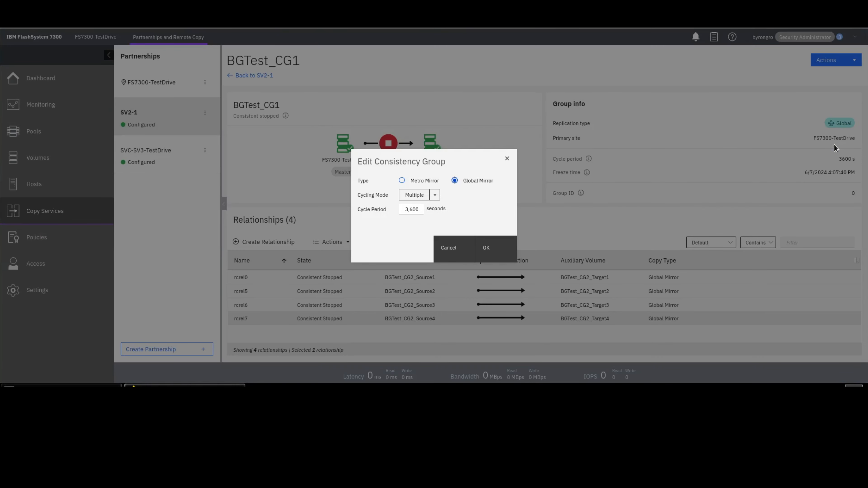
pyautogui.click(434, 194)
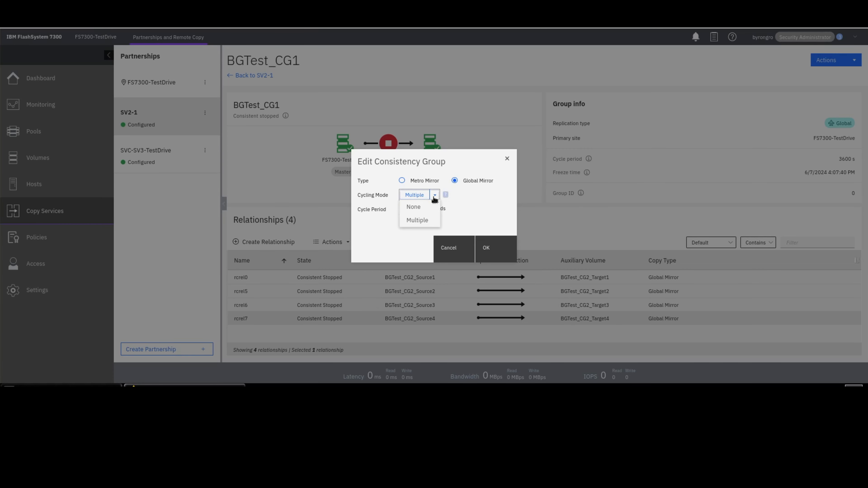
pyautogui.click(413, 207)
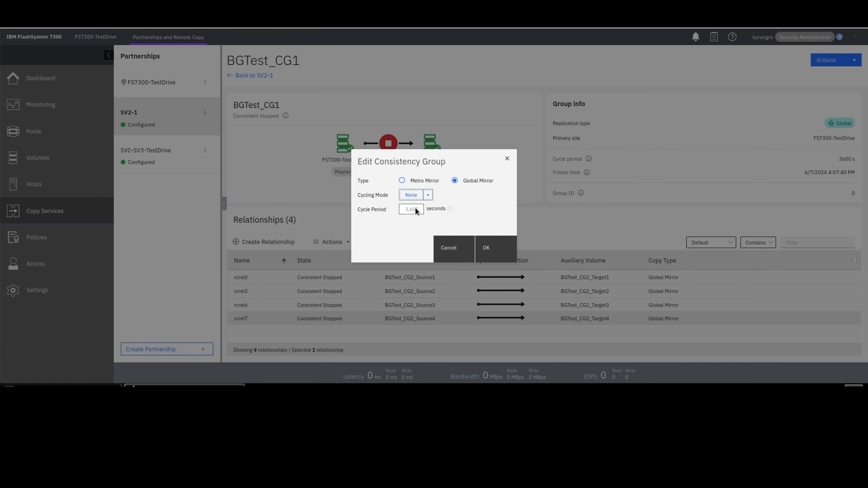
pyautogui.click(493, 259)
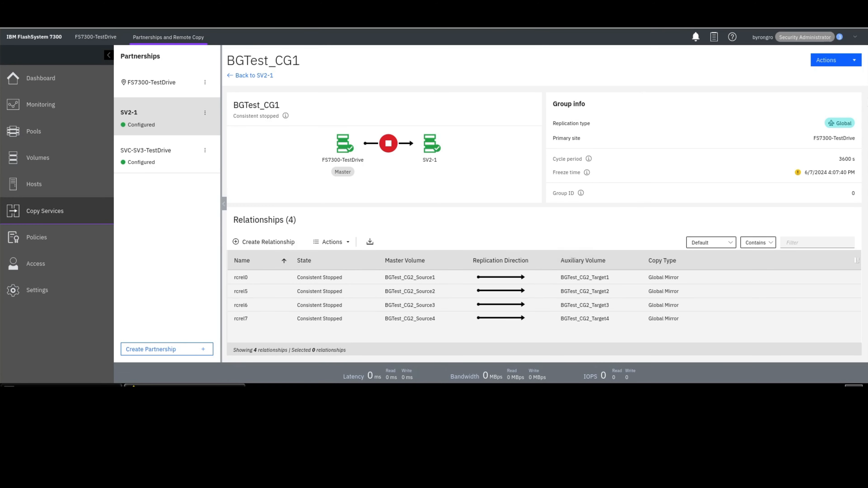
# - Start the BGTest_CG1 consistency group and check its synchronization status from the SV2-1 partnership
pyautogui.click(838, 63)
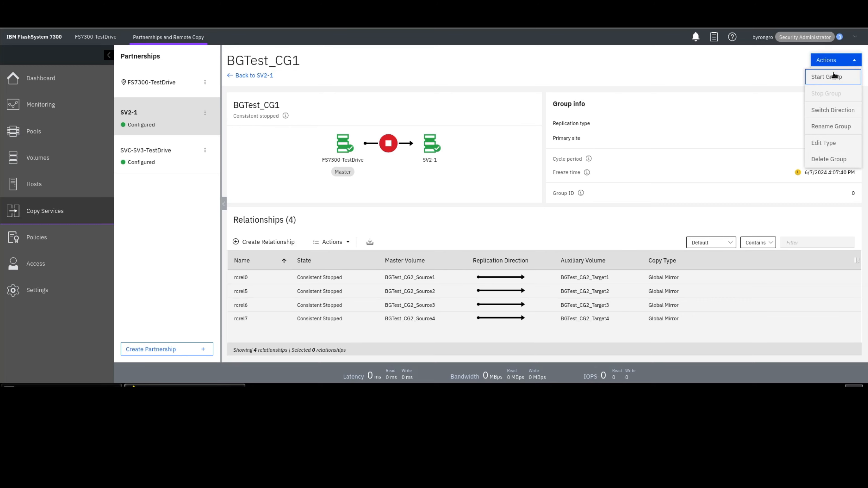
pyautogui.click(827, 78)
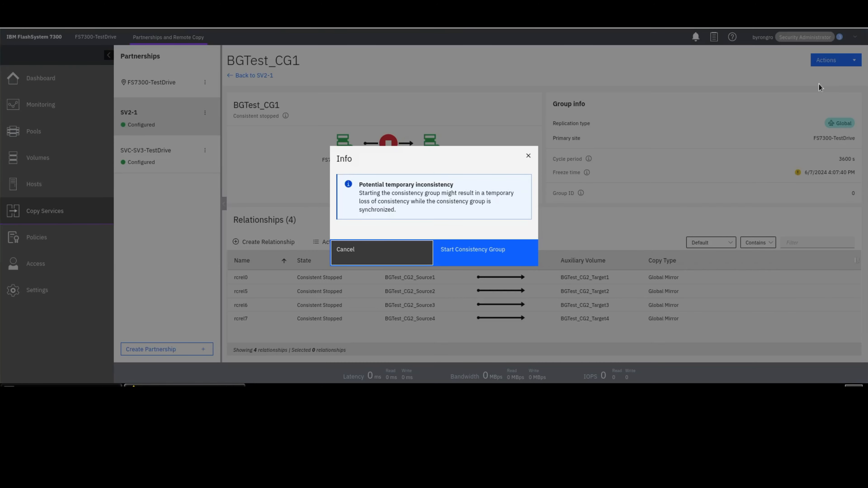
pyautogui.click(482, 253)
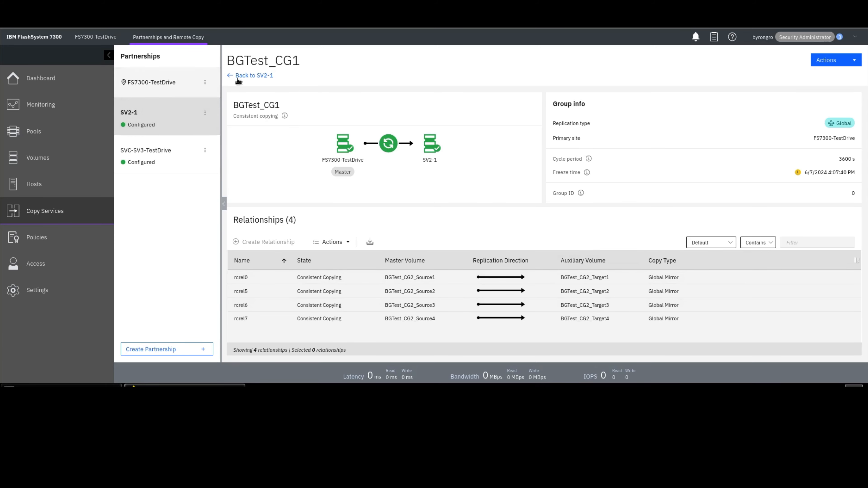
pyautogui.click(257, 75)
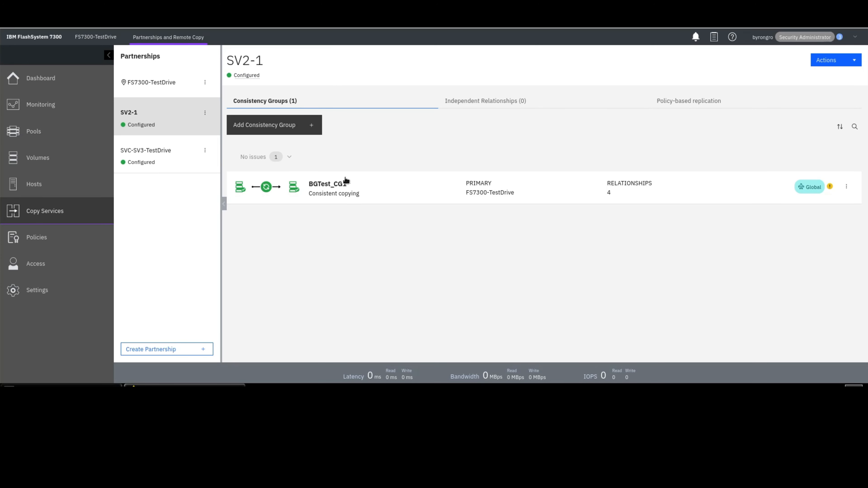
pyautogui.click(386, 196)
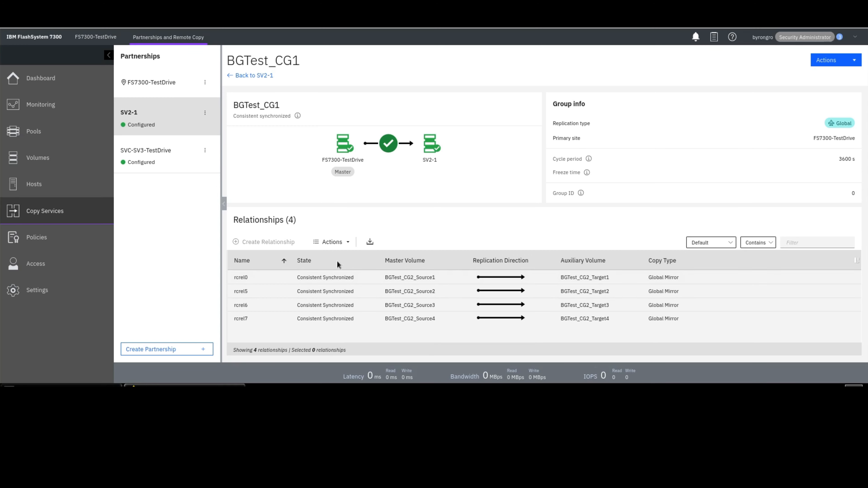
pyautogui.click(259, 76)
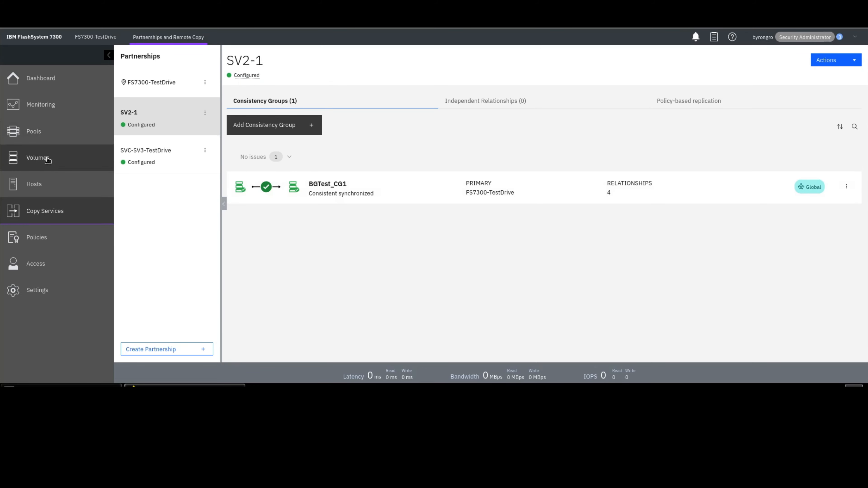
# - Create a volume group named BG_CG2 containing the existing volumes BGTest_CG2_Source1 through BGTest_CG2_Source4
pyautogui.moveTo(62, 159)
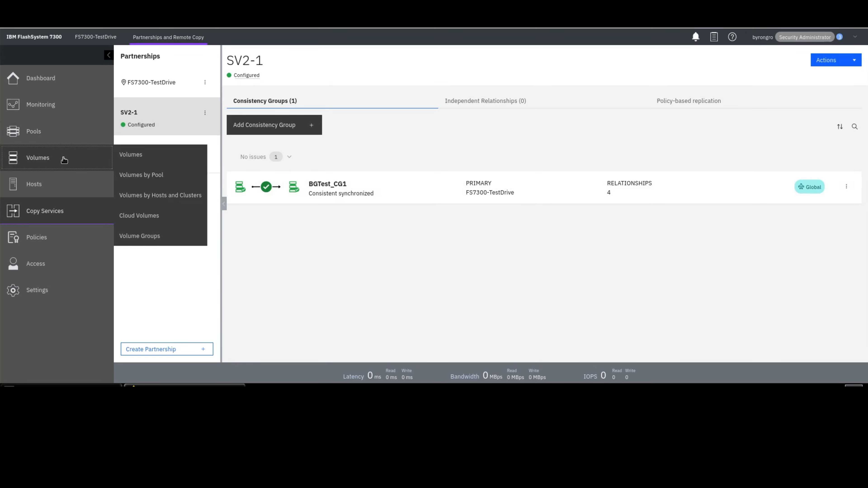
pyautogui.click(151, 238)
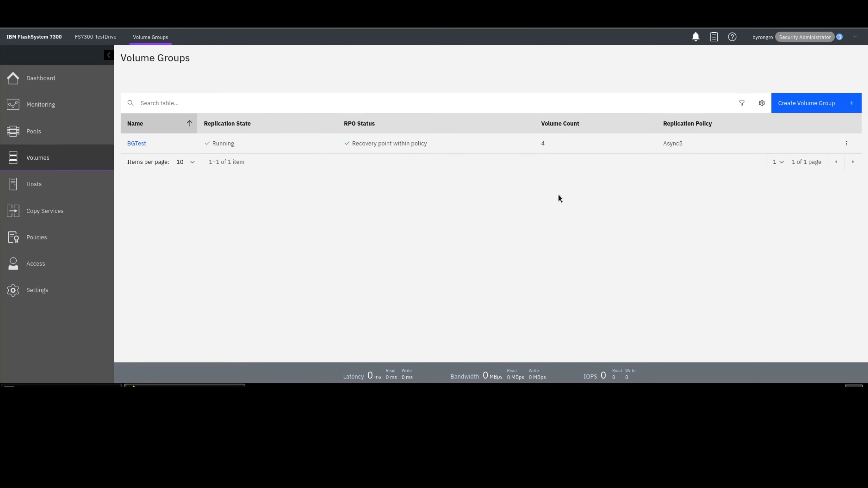
pyautogui.click(794, 104)
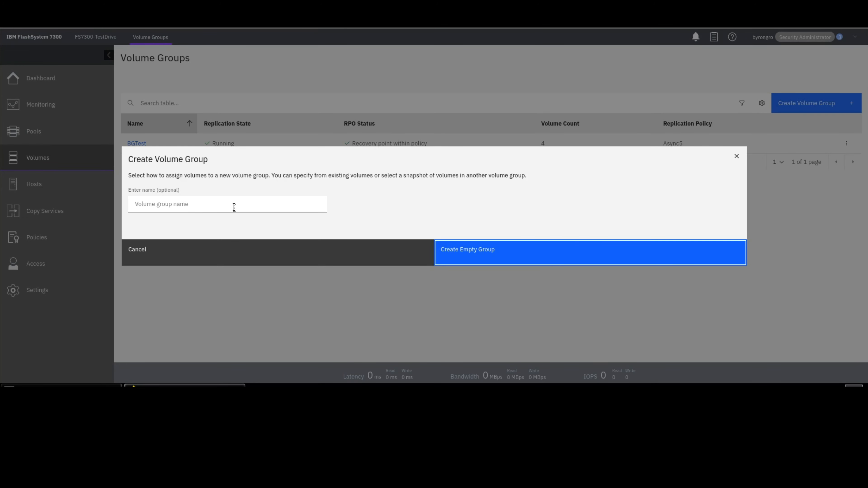
pyautogui.click(234, 205)
pyautogui.write('BG_CG2')
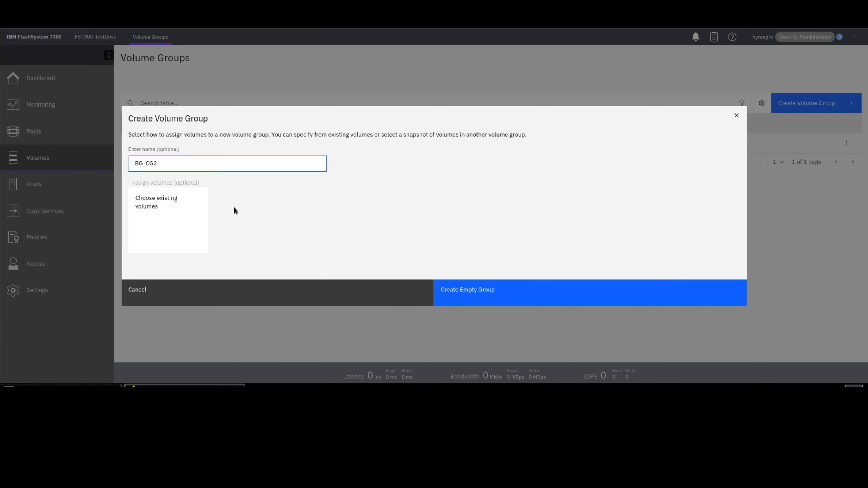
pyautogui.click(155, 204)
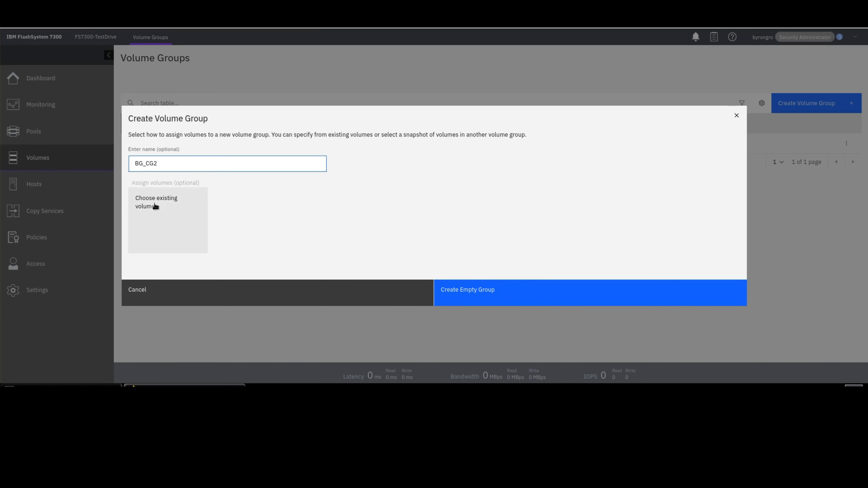
pyautogui.click(559, 302)
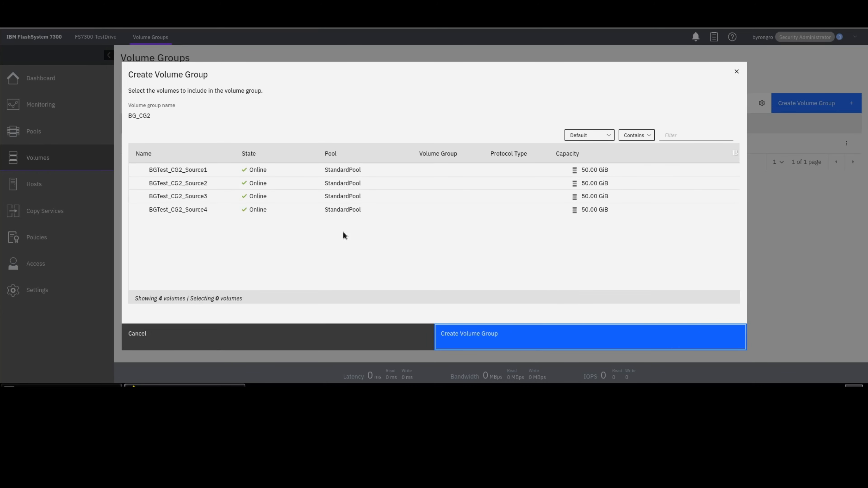
pyautogui.click(184, 172)
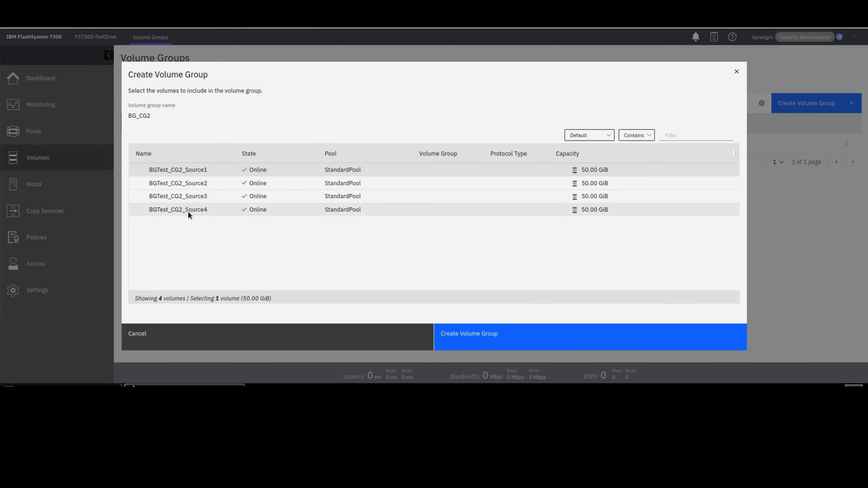
pyautogui.keyDown('shift'); pyautogui.click(188, 211); pyautogui.keyUp('shift')
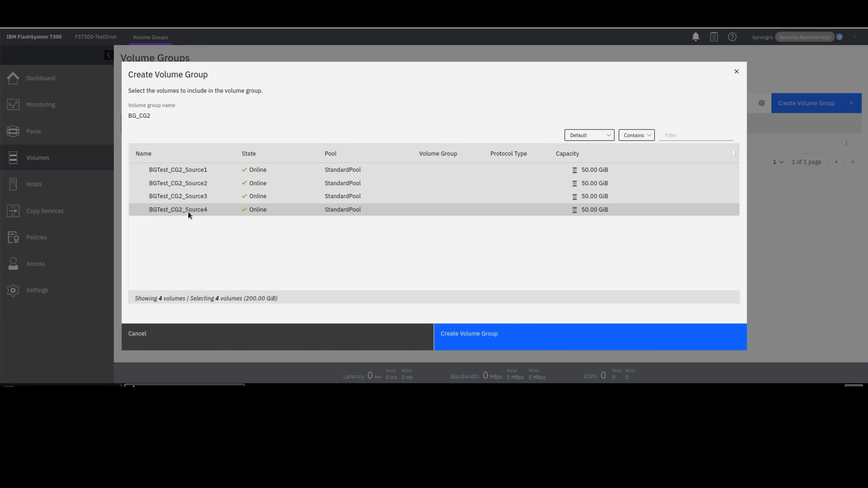
pyautogui.click(509, 336)
pyautogui.click(509, 336)
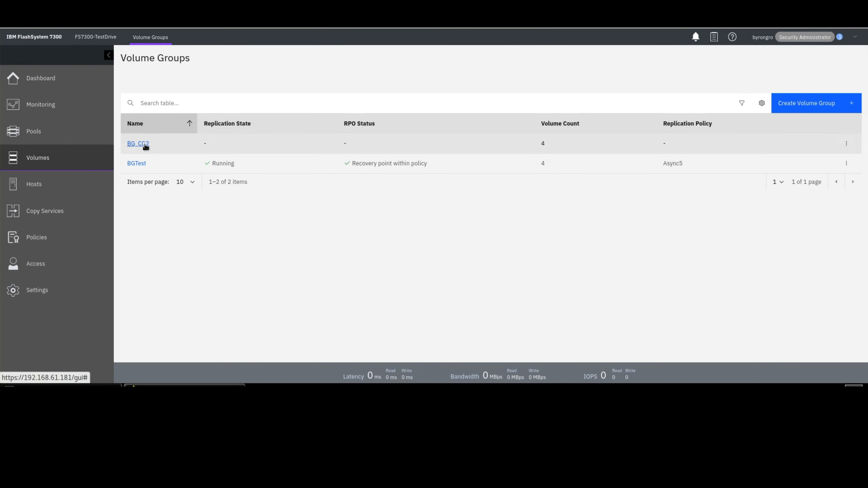
# - Assign the Async60 replication policy to the BG_CG2 volume group
pyautogui.click(138, 143)
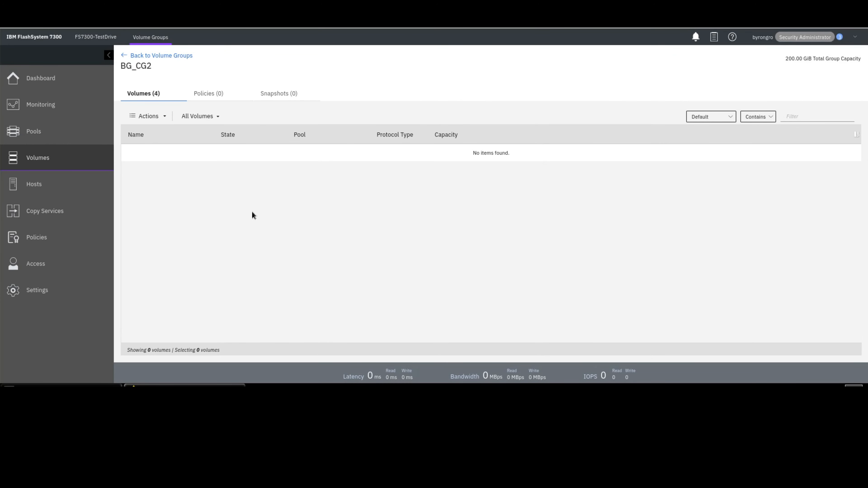
pyautogui.click(214, 98)
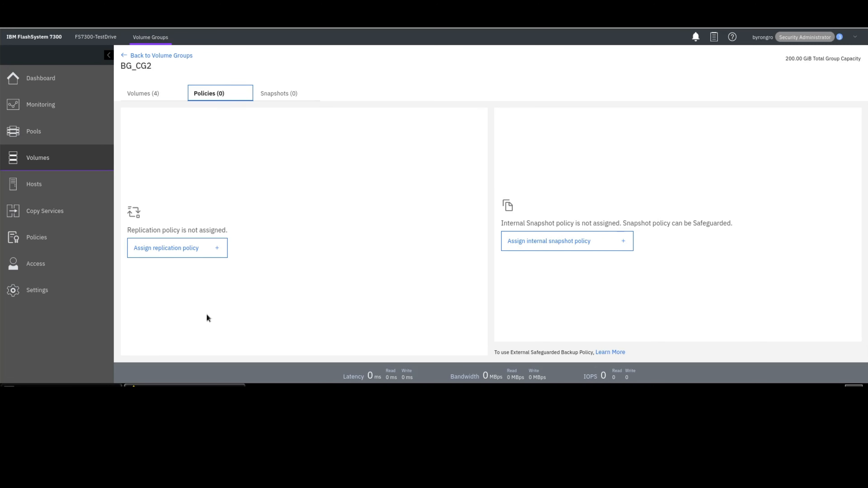
pyautogui.click(203, 256)
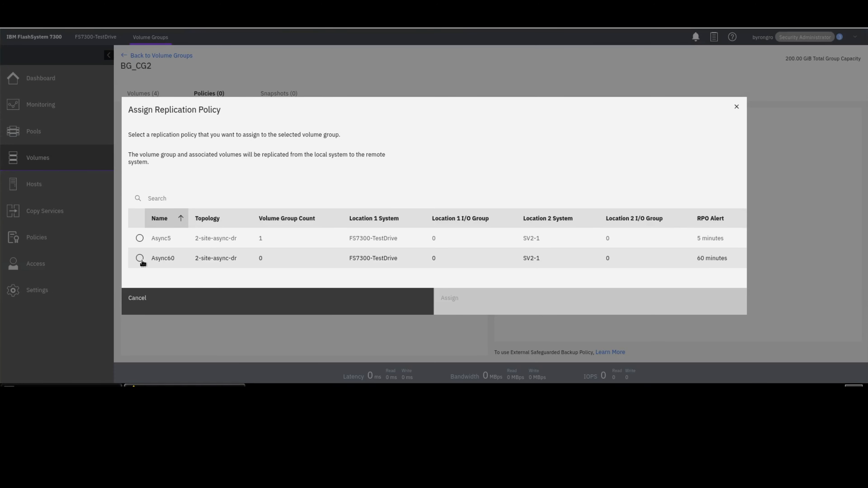
pyautogui.click(140, 259)
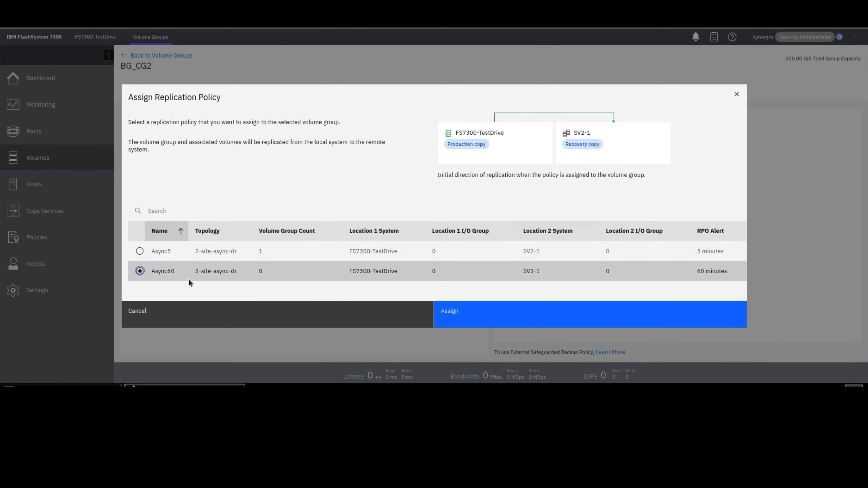
pyautogui.click(558, 320)
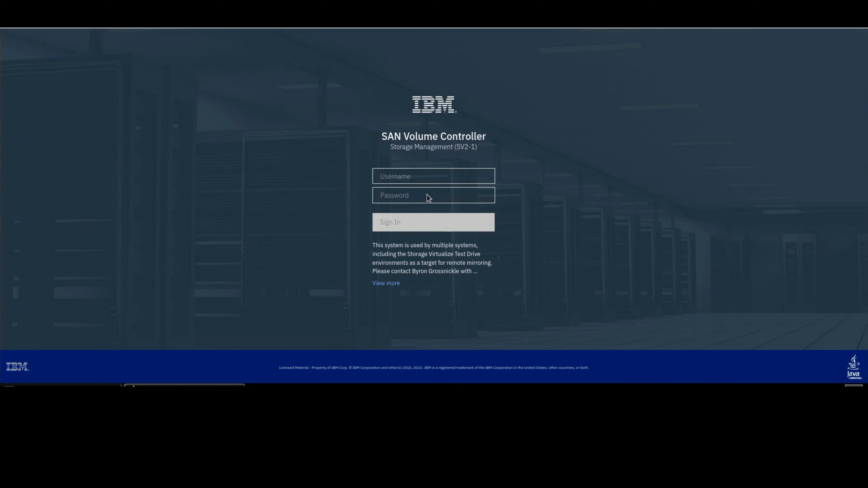
# - Sign in to the SV2-1 SAN Volume Controller with the administrator username and password
pyautogui.click(432, 178)
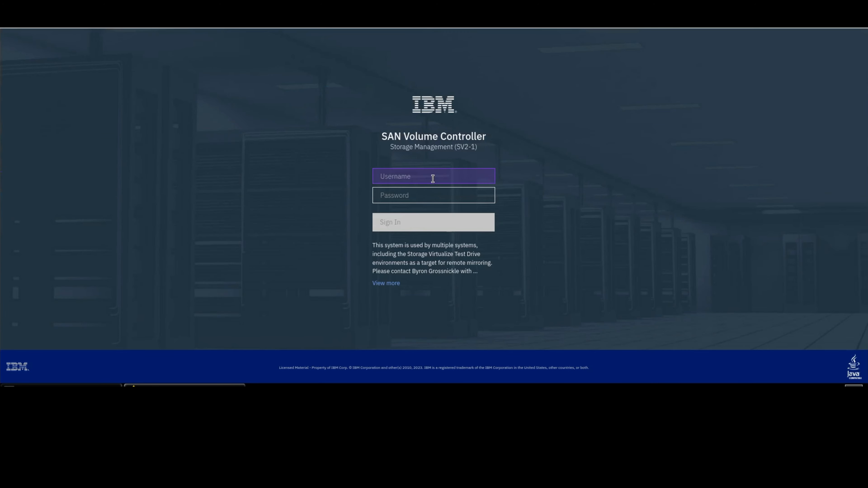
pyautogui.press('Tab')
pyautogui.write('•••••••••')
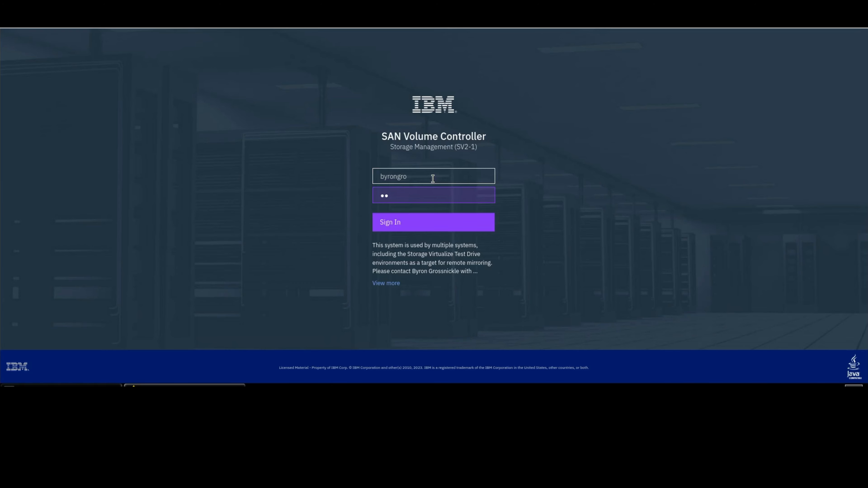
pyautogui.press('Return')
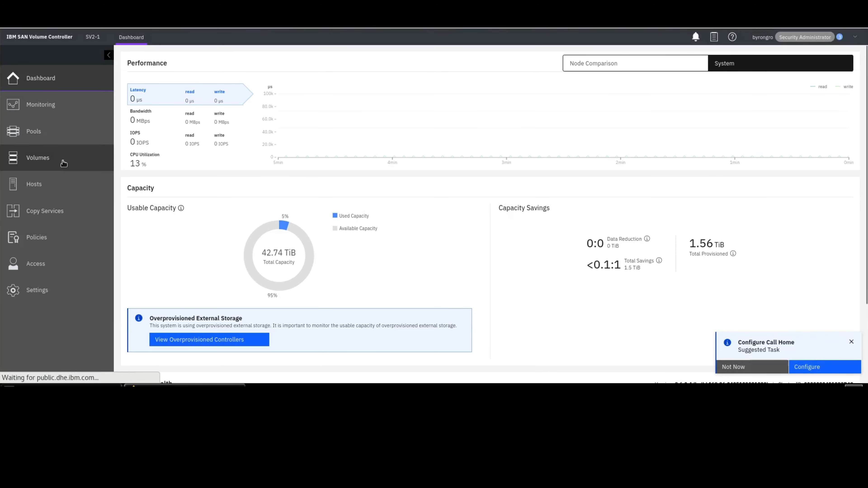
# - Review the BGTest and BG_CG2 volume groups' volumes and the BG_CG2 replication policy status on SV2-1
pyautogui.moveTo(89, 159)
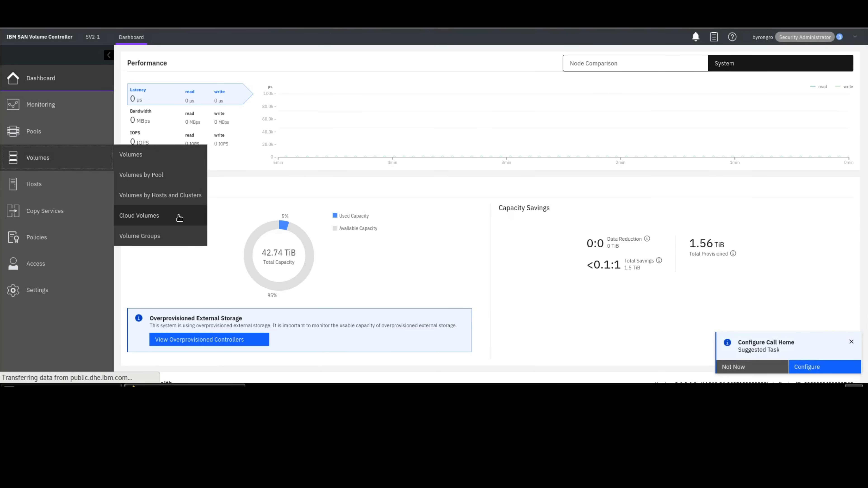
pyautogui.click(171, 237)
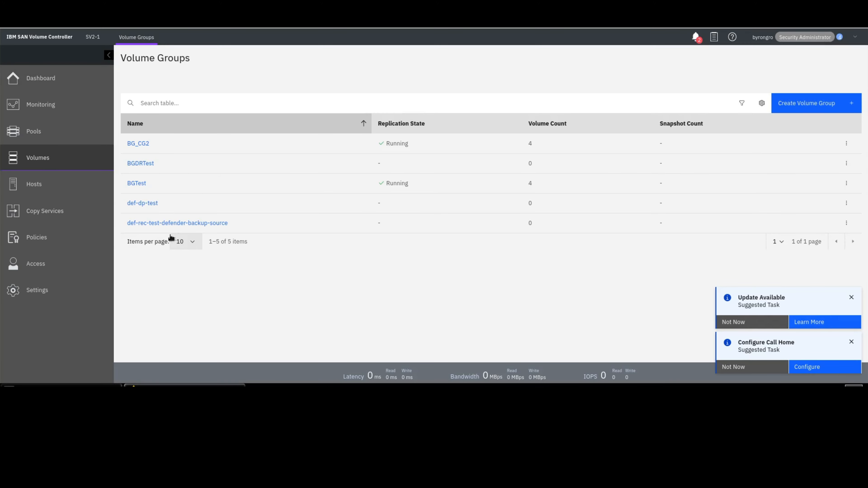
pyautogui.click(141, 186)
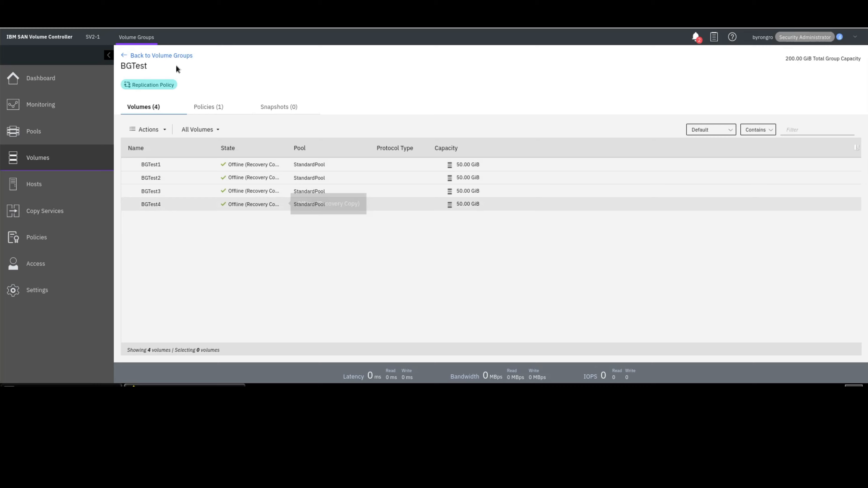
pyautogui.click(164, 57)
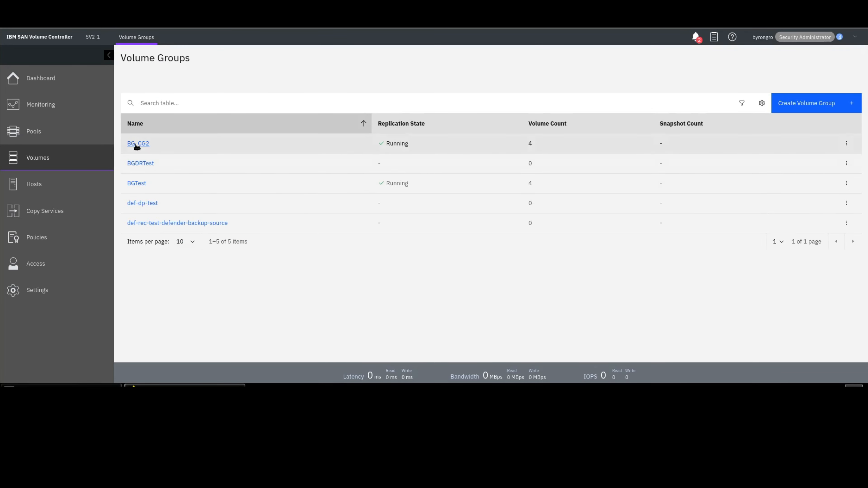
pyautogui.click(137, 145)
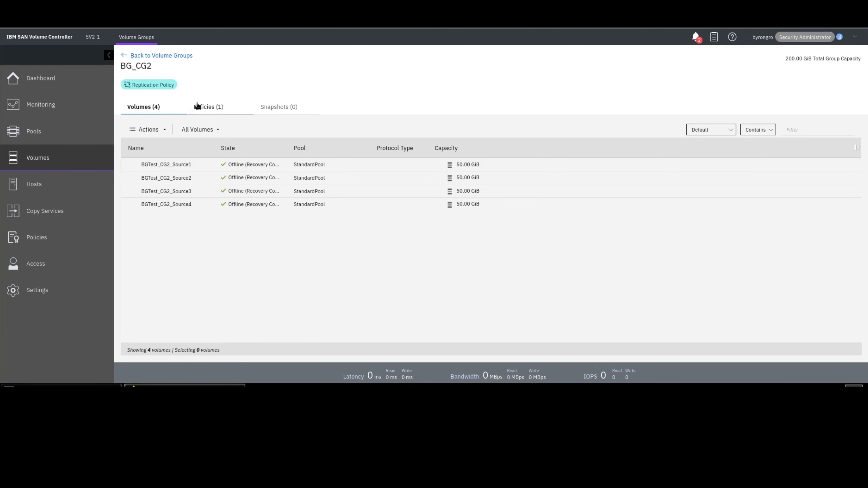
pyautogui.click(205, 106)
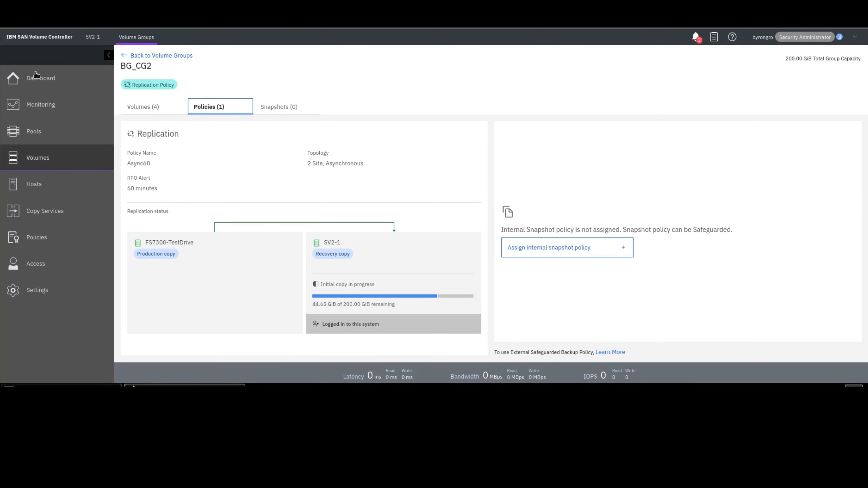
# - Back on the FlashSystem, stop the BGTest_CG1 consistency group without allowing secondary read/write access
pyautogui.hotkey('ctrl', 'Tab')
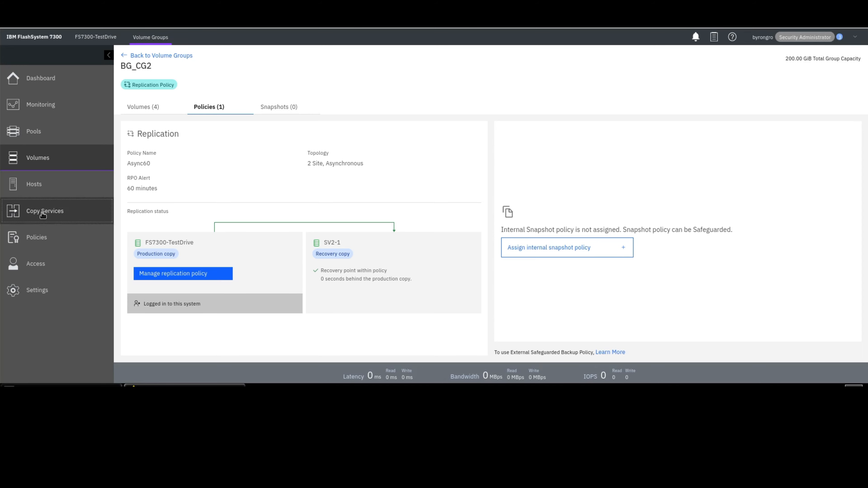
pyautogui.moveTo(43, 214)
pyautogui.click(135, 214)
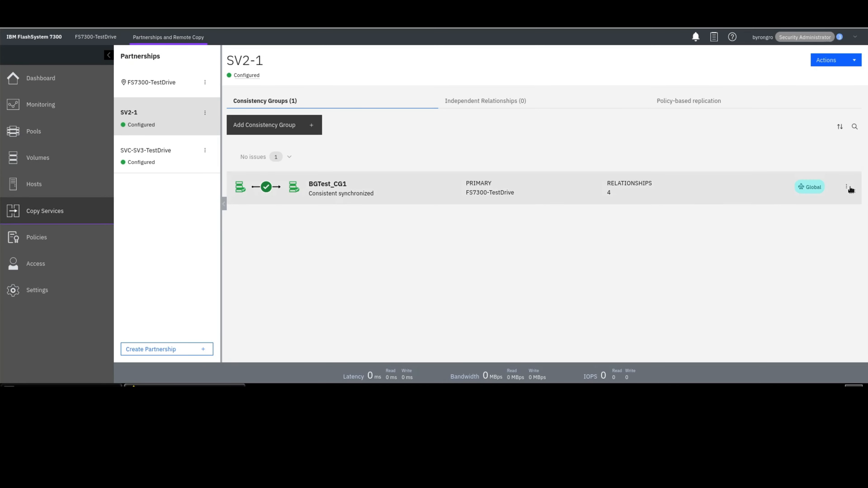
pyautogui.click(847, 188)
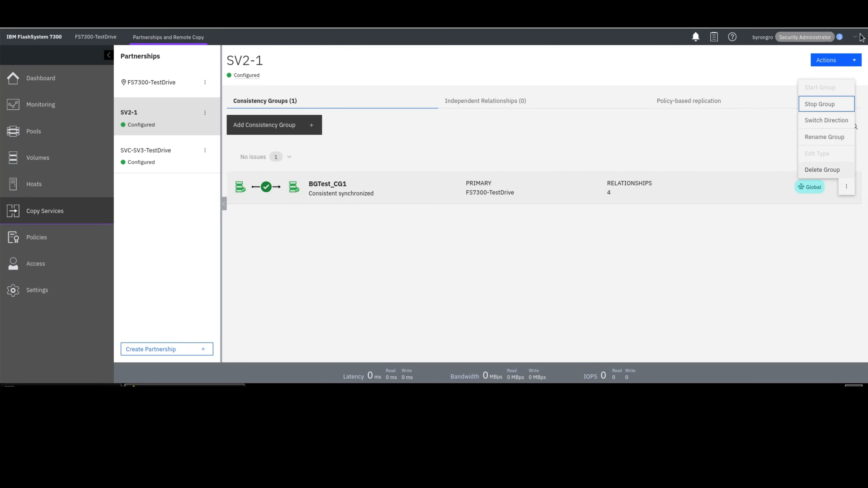
pyautogui.click(827, 104)
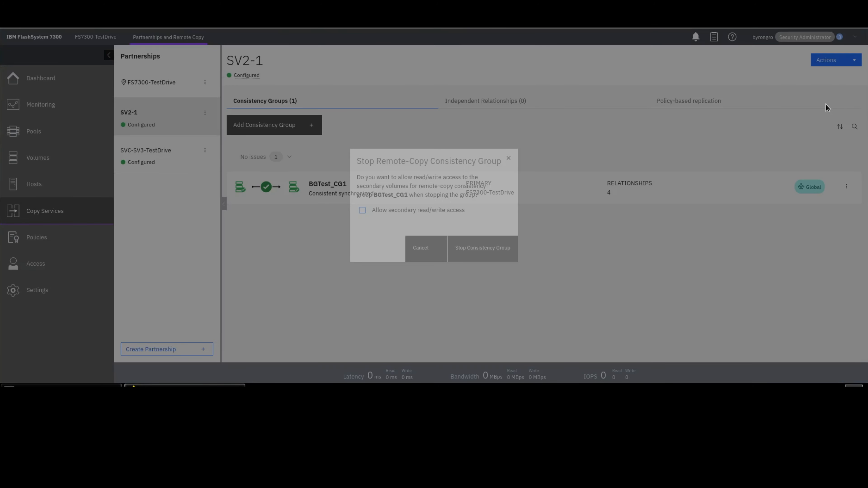
pyautogui.click(500, 252)
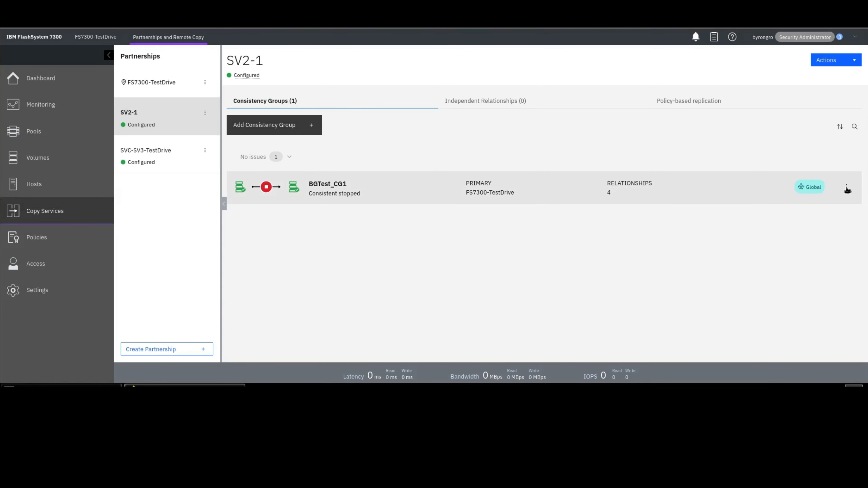
# - Delete the BGTest_CG1 consistency group, leaving its relationships independent
pyautogui.click(846, 188)
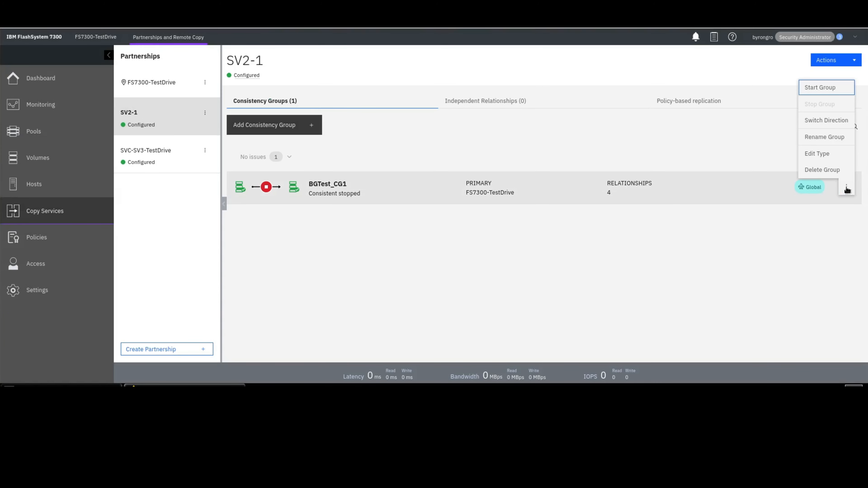
pyautogui.click(839, 172)
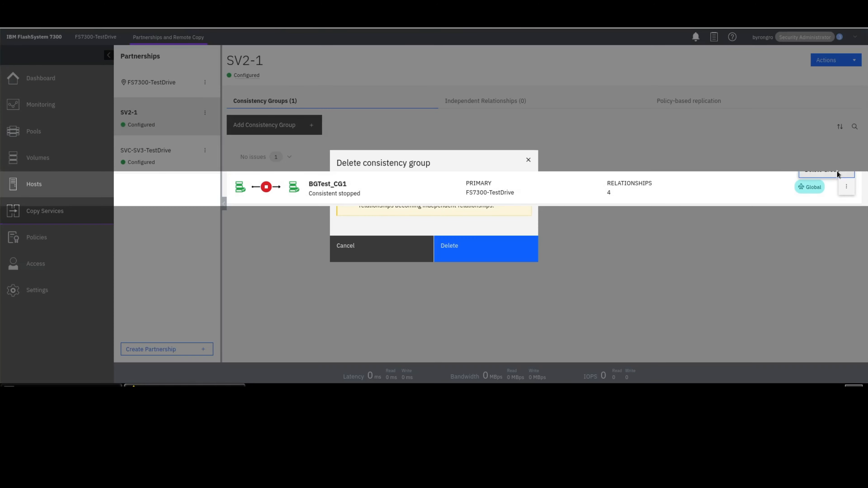
pyautogui.click(467, 256)
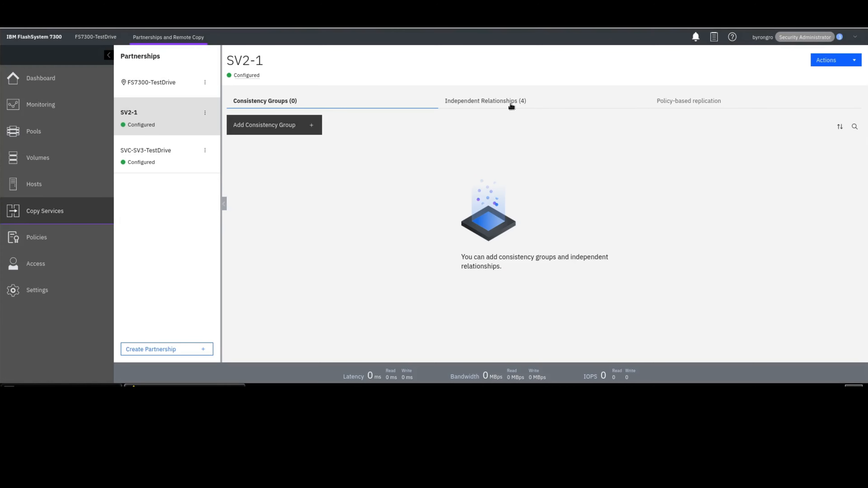
pyautogui.click(511, 105)
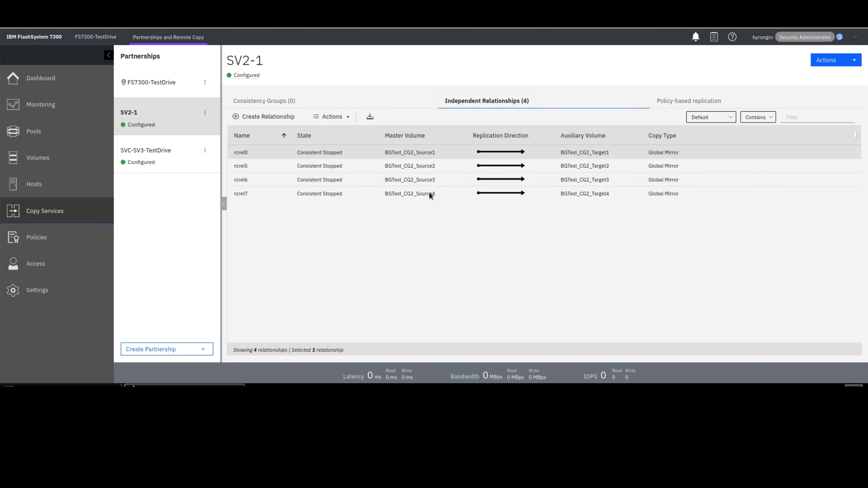
# - Delete all four independent relationships rcrel0, rcrel5, rcrel6 and rcrel7 to SV2-1, verifying the count as 4
pyautogui.click(429, 193)
pyautogui.hotkey('ctrl', 'a')
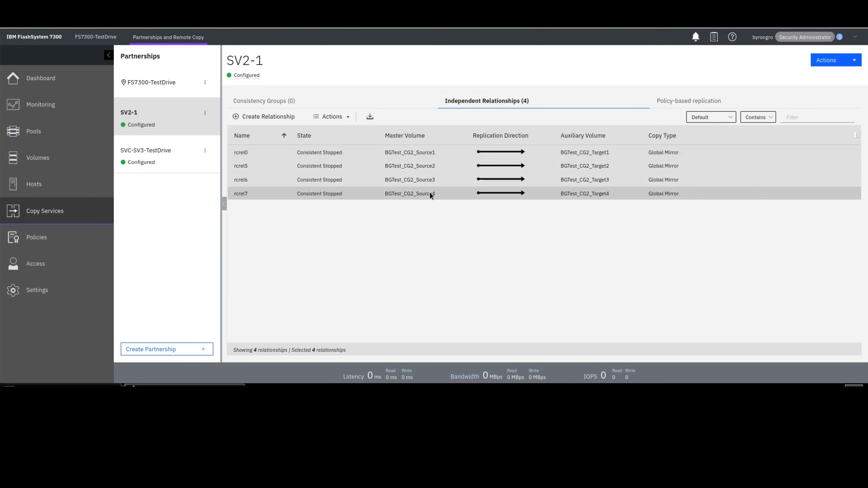
pyautogui.rightClick(429, 193)
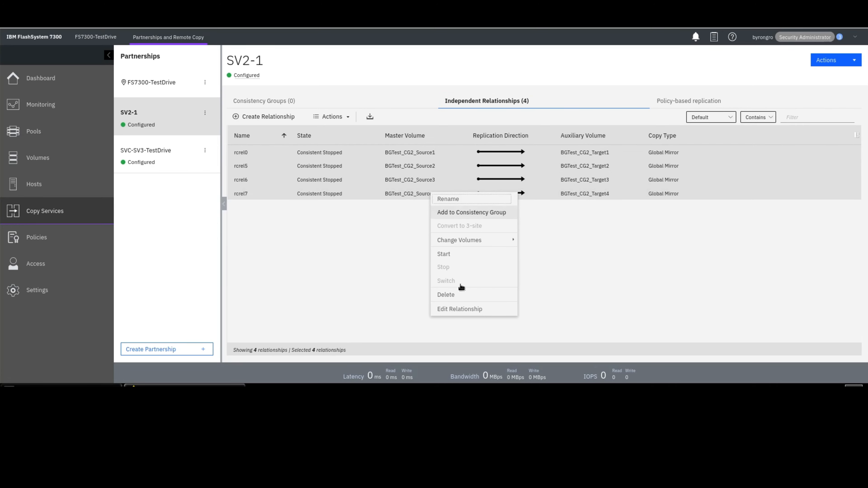
pyautogui.click(447, 294)
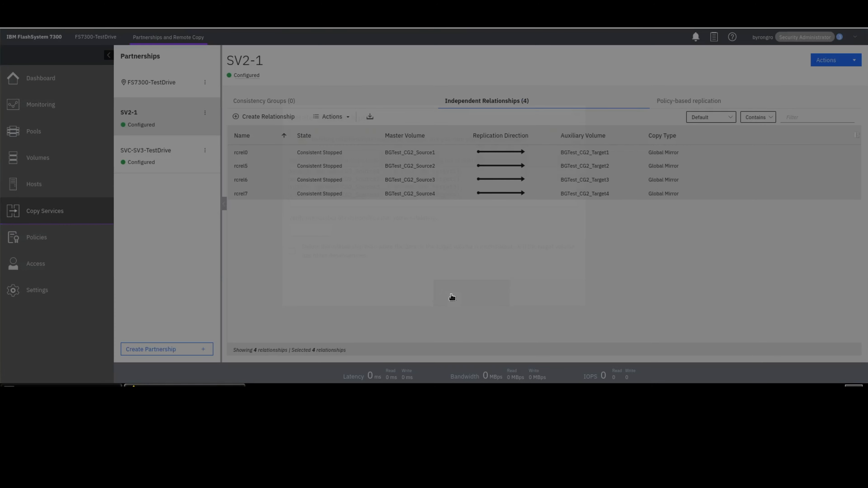
pyautogui.click(318, 231)
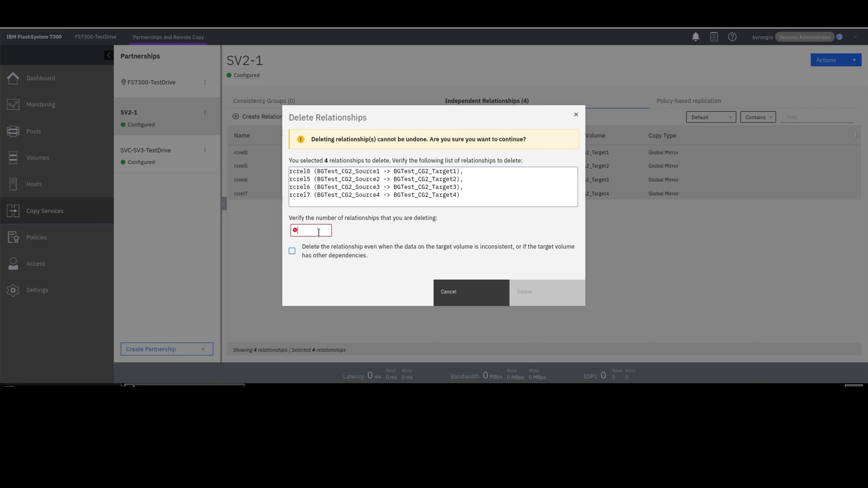
pyautogui.write('4')
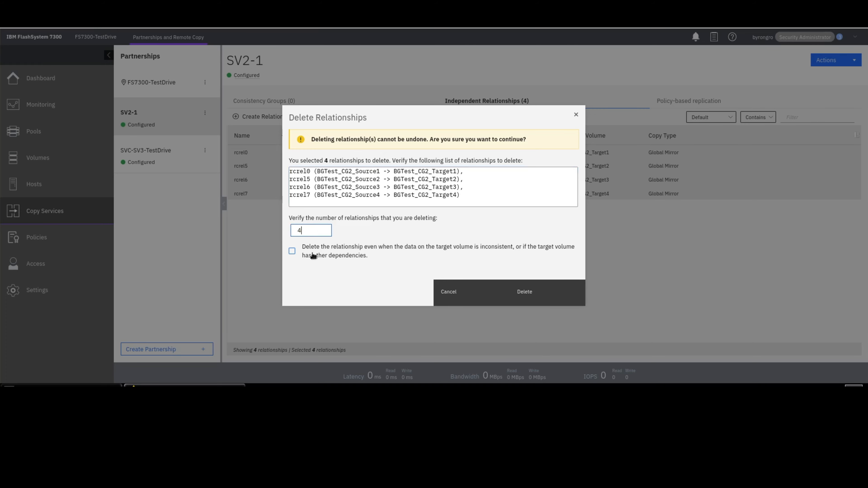
pyautogui.click(519, 286)
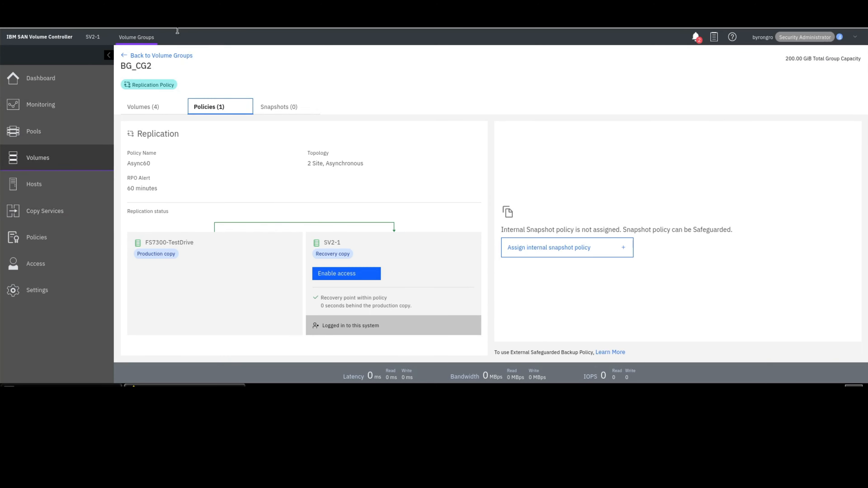
# - On SV2-1, delete the eight BGTest_CG2_Target and TargetCV volumes, verifying 8 and allowing FlashCopy and remote-copy dependencies
pyautogui.click(52, 219)
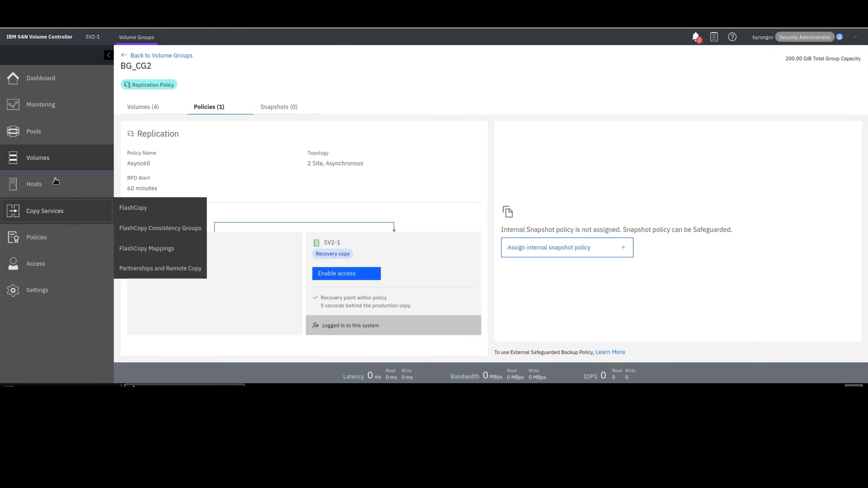
pyautogui.click(57, 167)
pyautogui.click(148, 156)
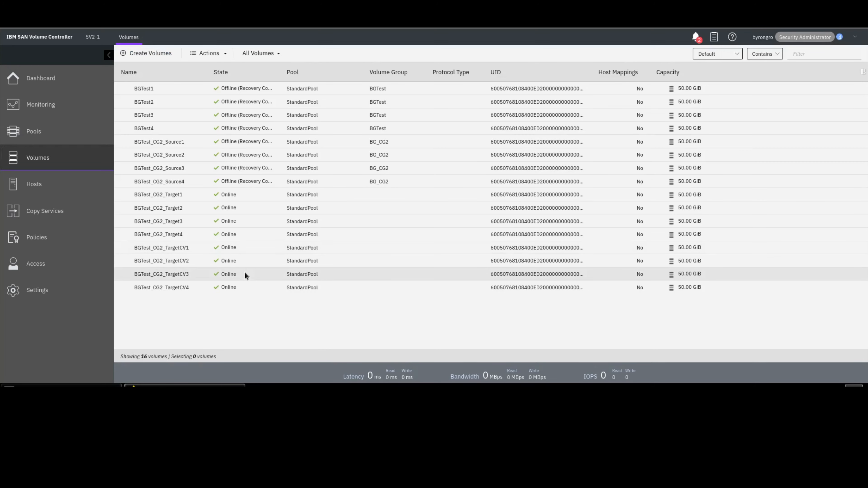
pyautogui.click(170, 145)
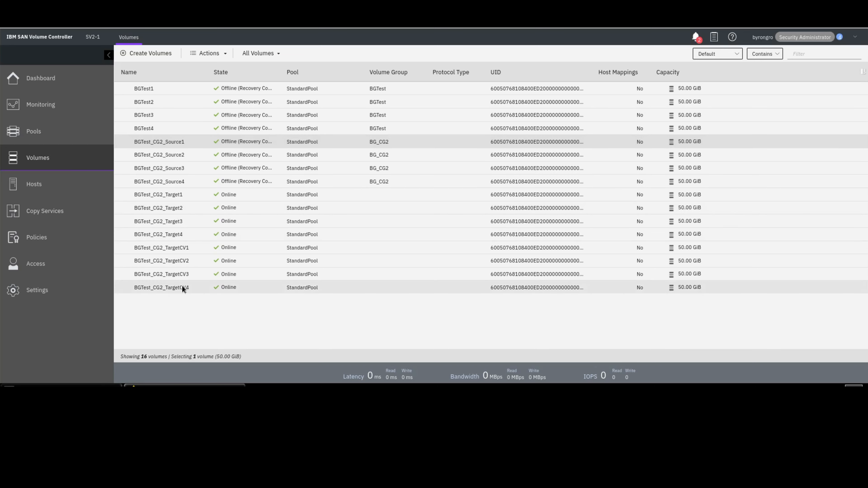
pyautogui.click(173, 197)
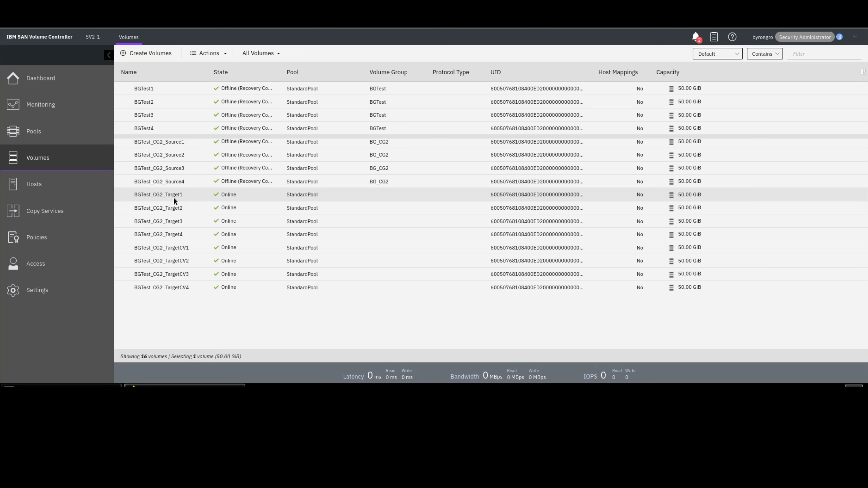
pyautogui.keyDown('shift'); pyautogui.click(180, 290); pyautogui.keyUp('shift')
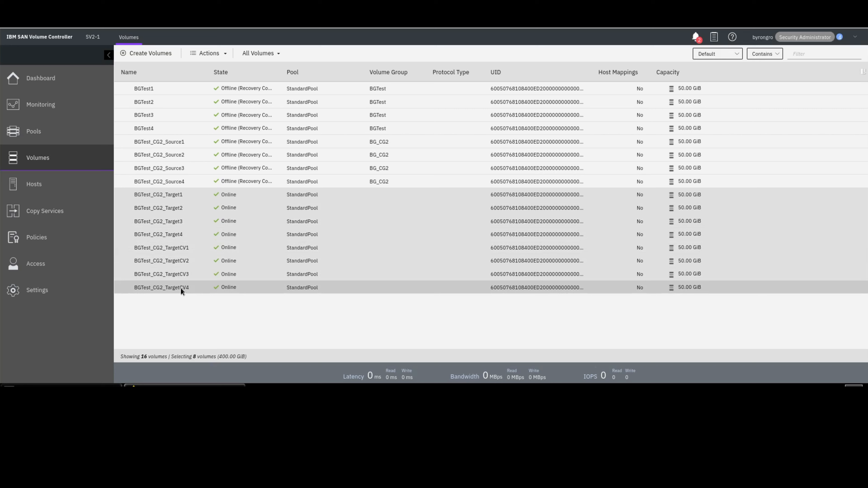
pyautogui.rightClick(180, 288)
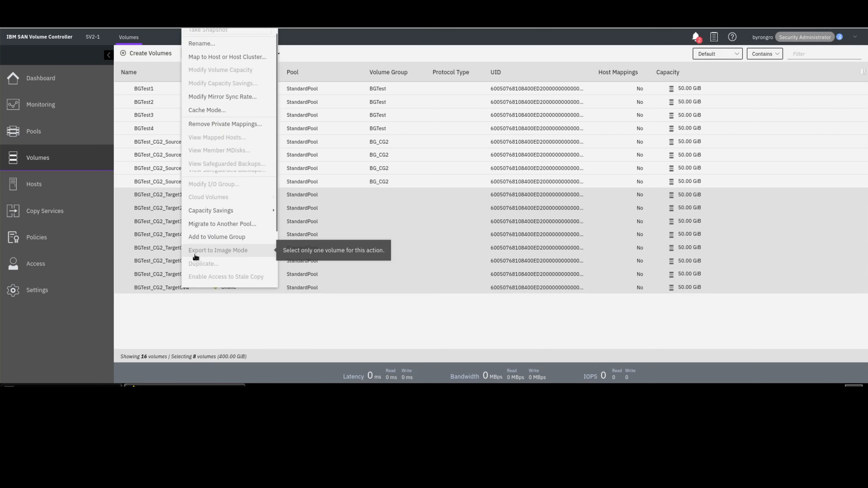
pyautogui.scroll(-2, 195, 255)
pyautogui.click(202, 252)
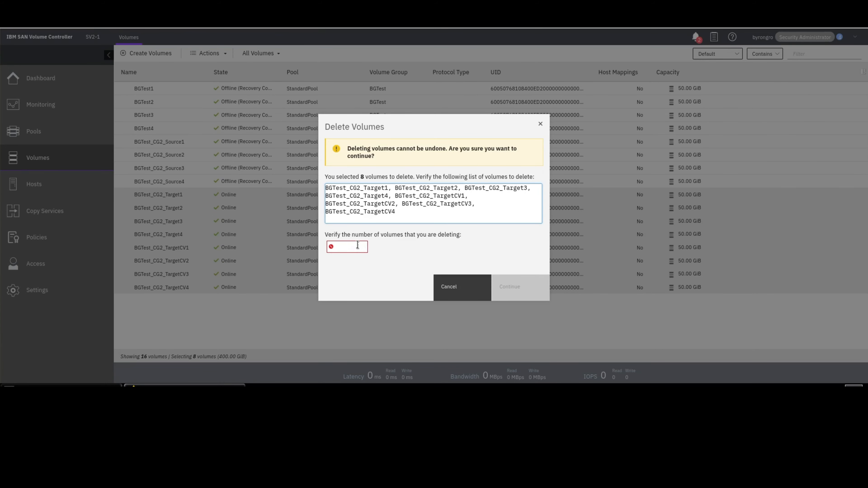
pyautogui.click(357, 244)
pyautogui.write('8')
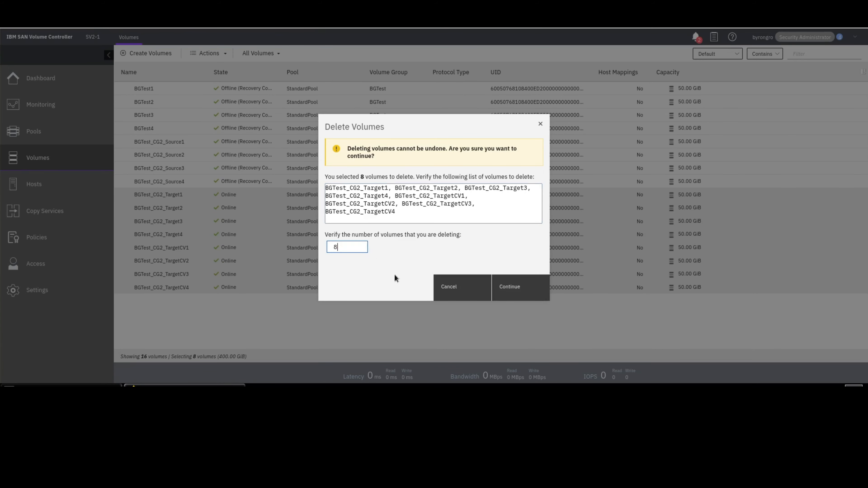
pyautogui.click(509, 287)
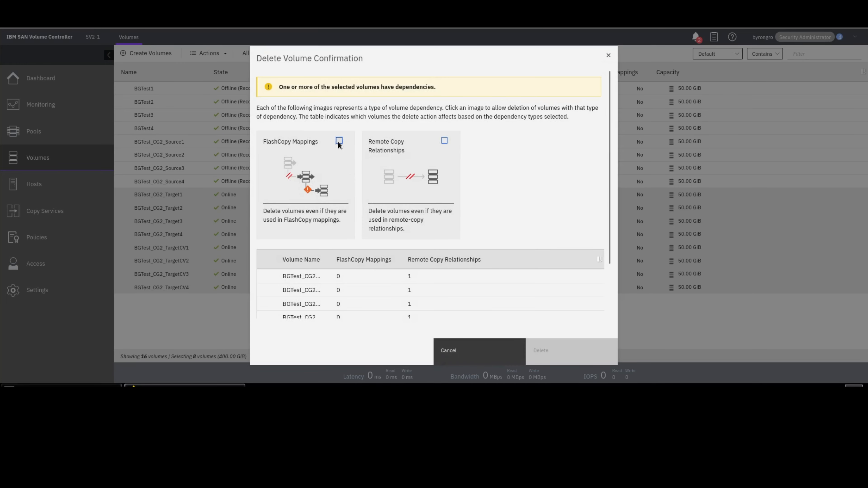
pyautogui.click(339, 141)
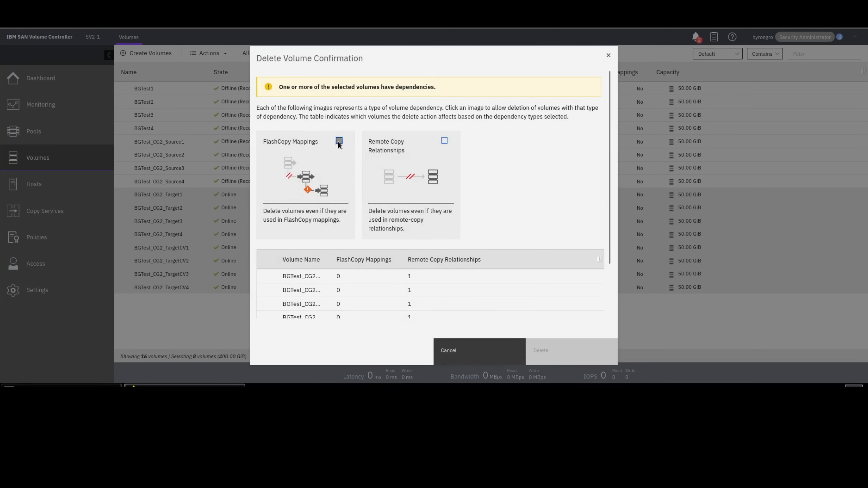
pyautogui.click(445, 141)
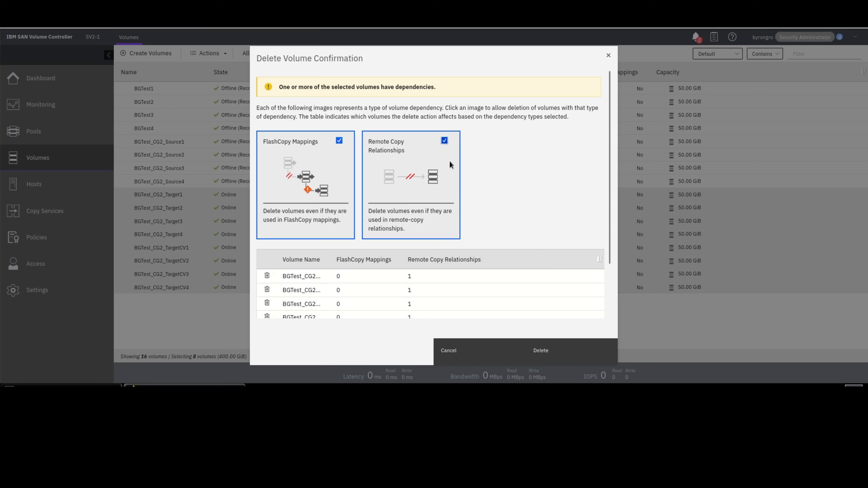
pyautogui.click(555, 354)
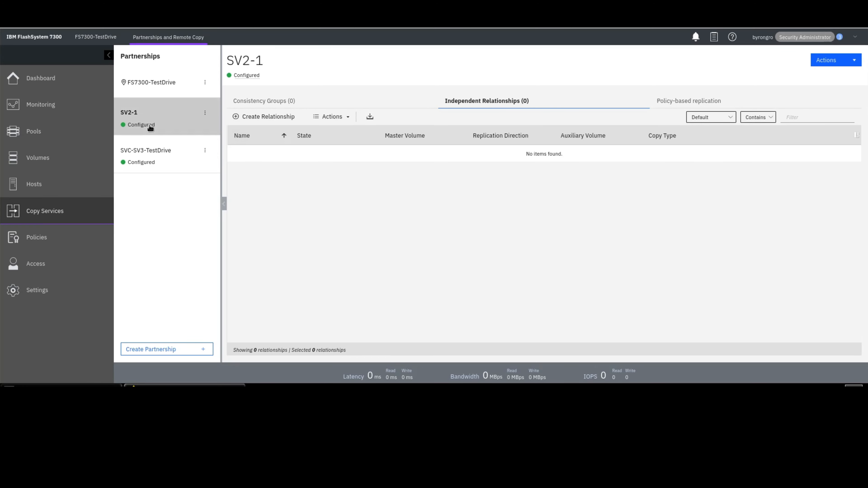
# - In GUI preferences, hide the Remote Copy functions in Copy Services and save the setting
pyautogui.click(40, 292)
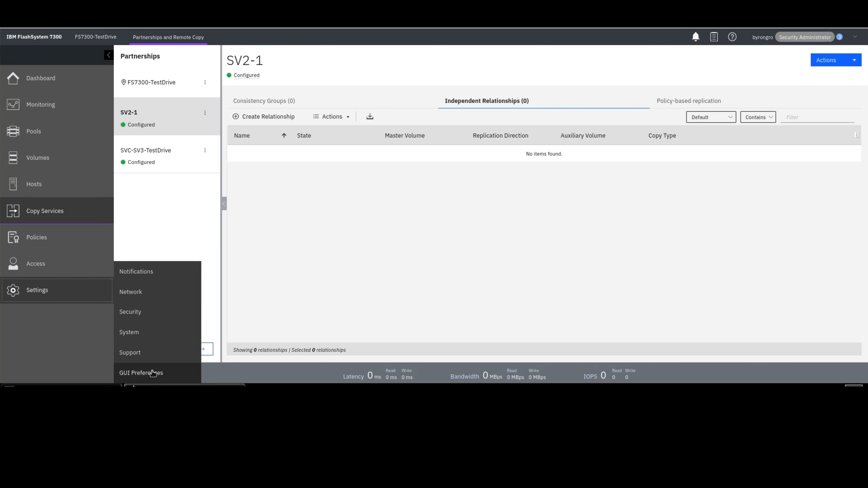
pyautogui.click(151, 372)
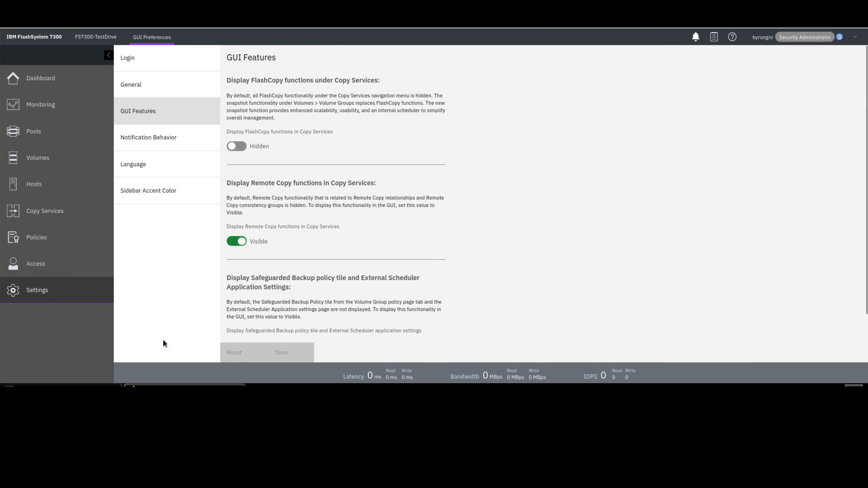
pyautogui.click(234, 242)
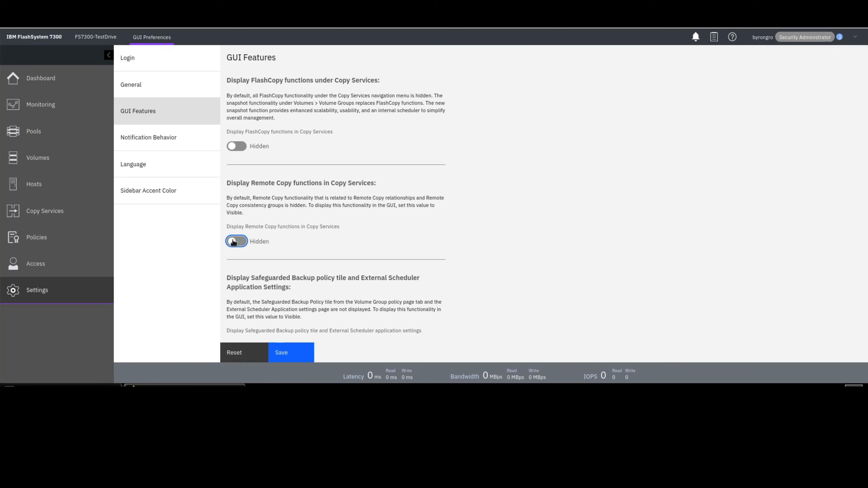
pyautogui.click(301, 351)
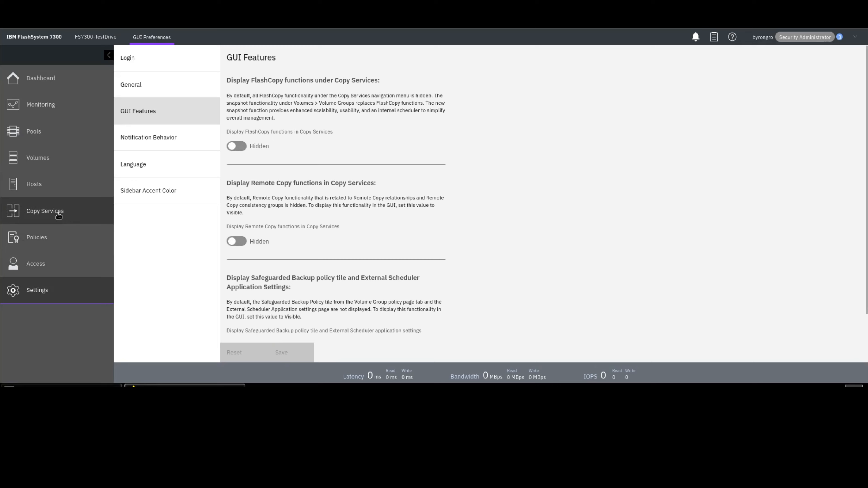
# - Review the SV2-1 partnership page and the BG_CG2 and BGTest volume groups' replication status
pyautogui.moveTo(59, 214)
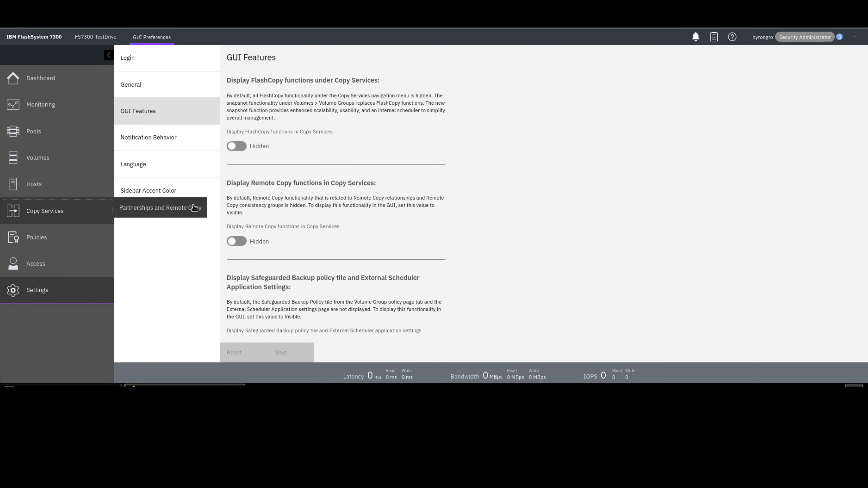
pyautogui.click(188, 210)
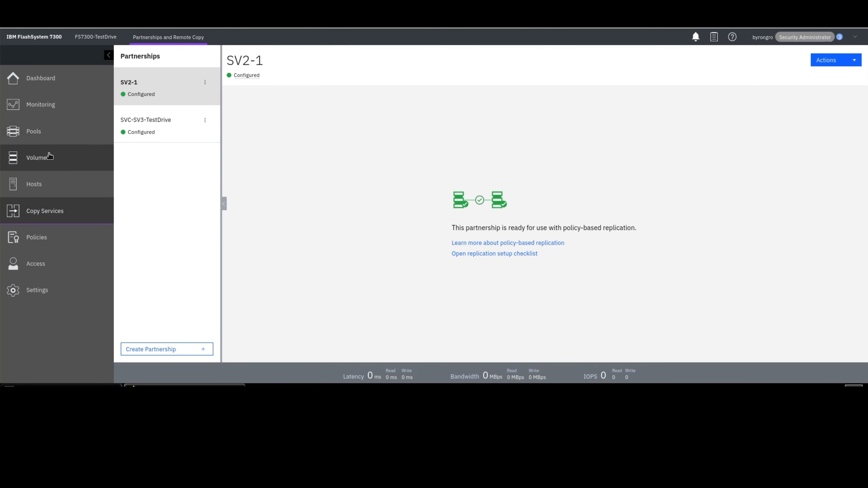
pyautogui.click(52, 159)
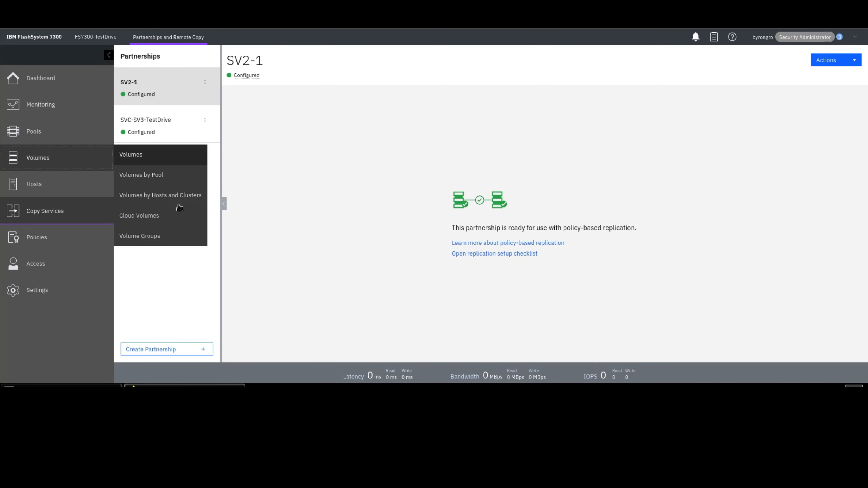
pyautogui.click(165, 240)
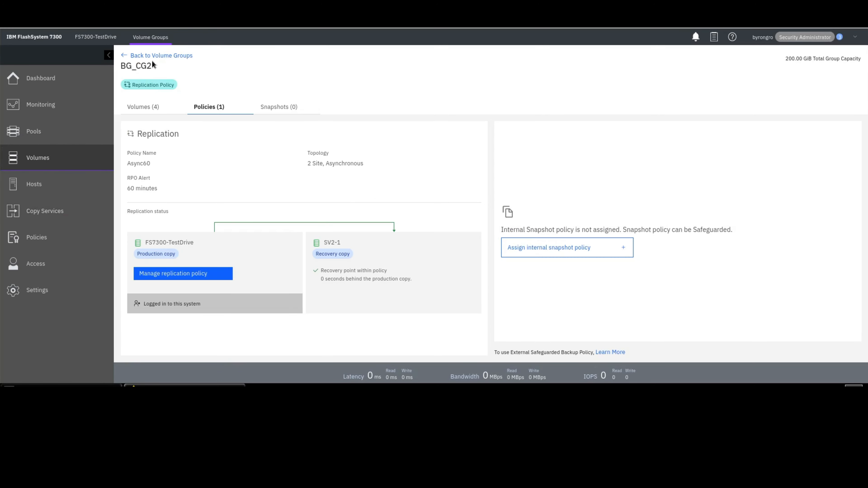
pyautogui.click(160, 56)
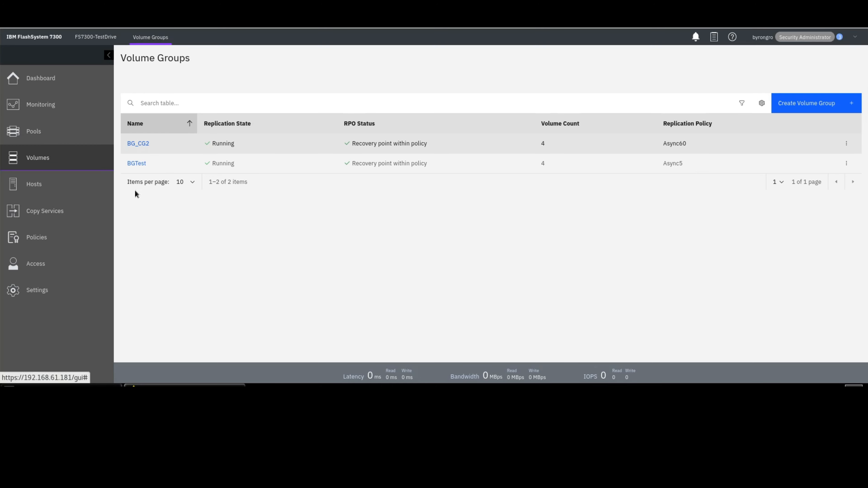
pyautogui.click(140, 164)
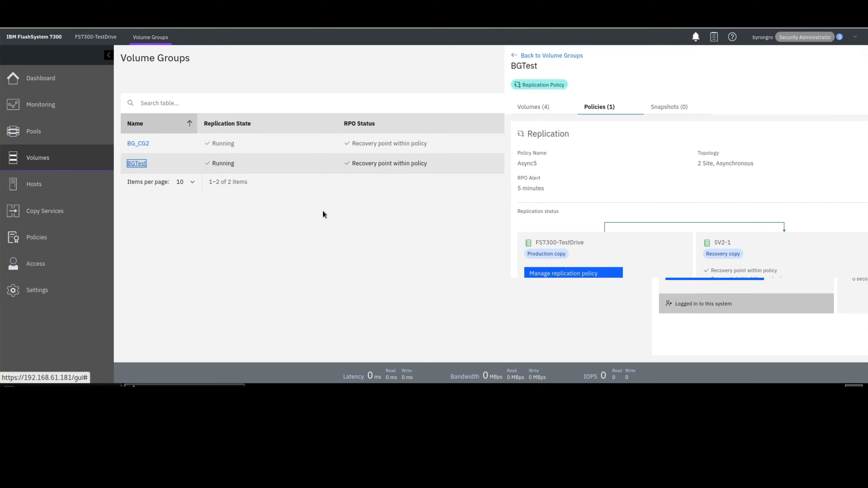